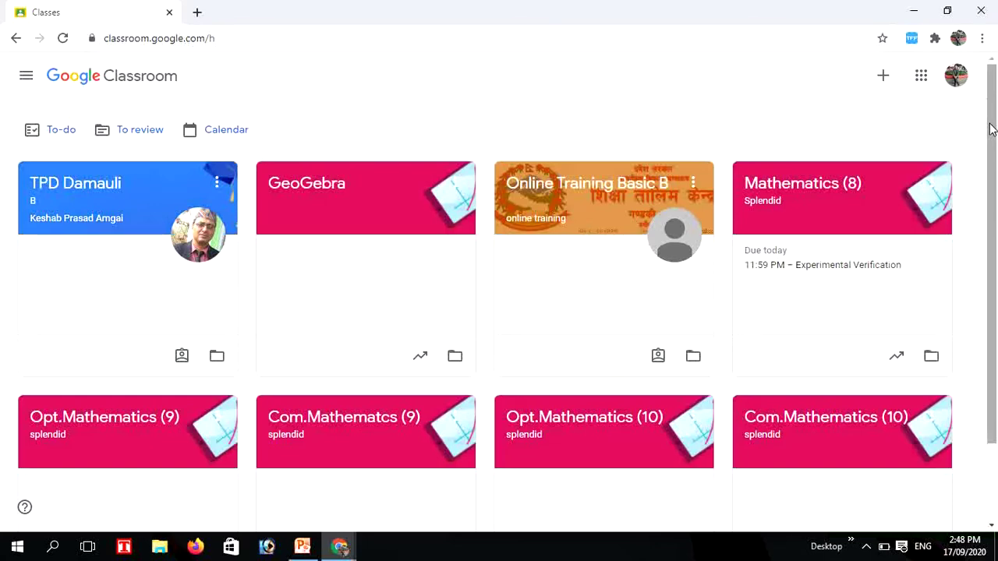
Start creating a new class and tick the school-use acknowledgement checkbox
drag(992, 129, 990, 201)
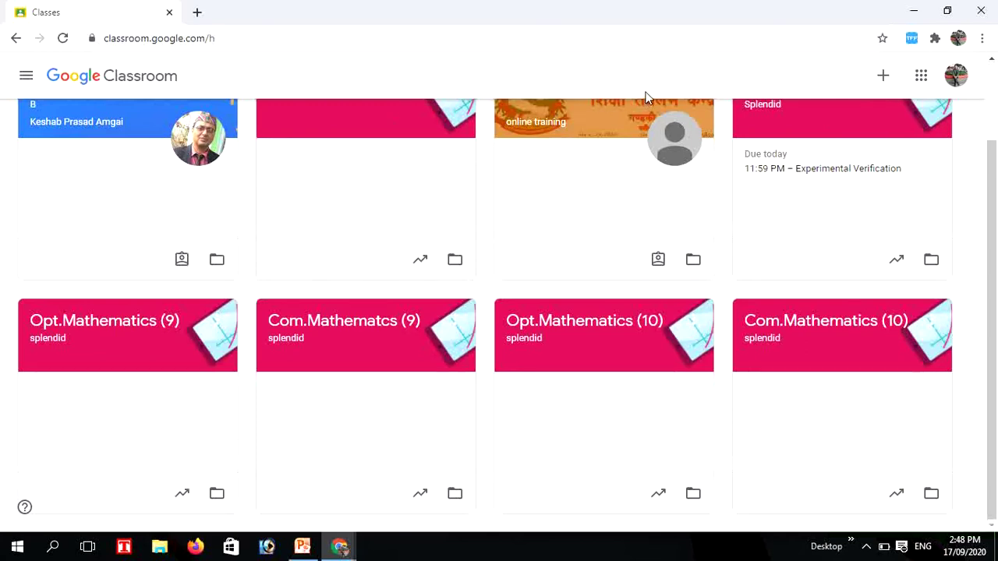
click(884, 77)
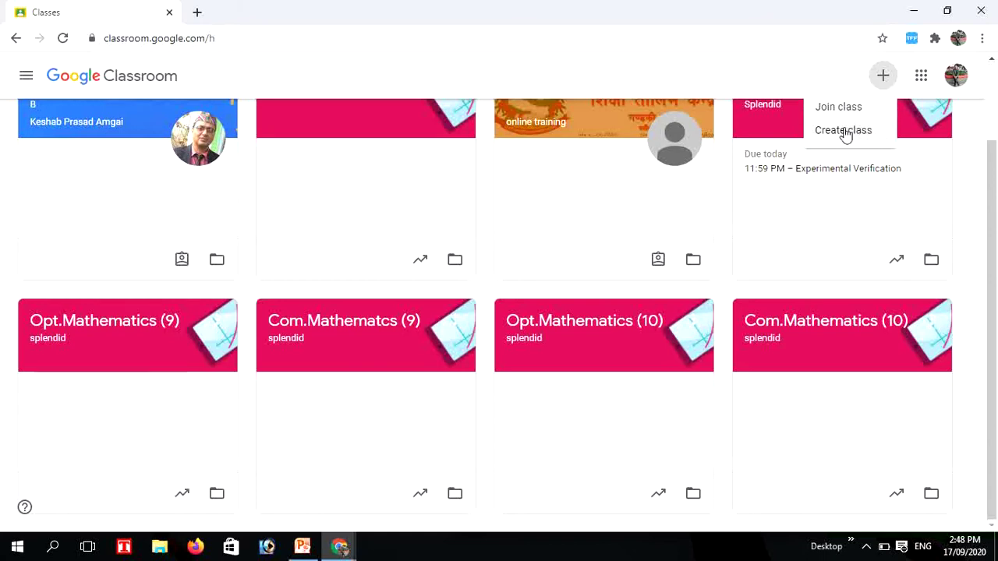
click(846, 134)
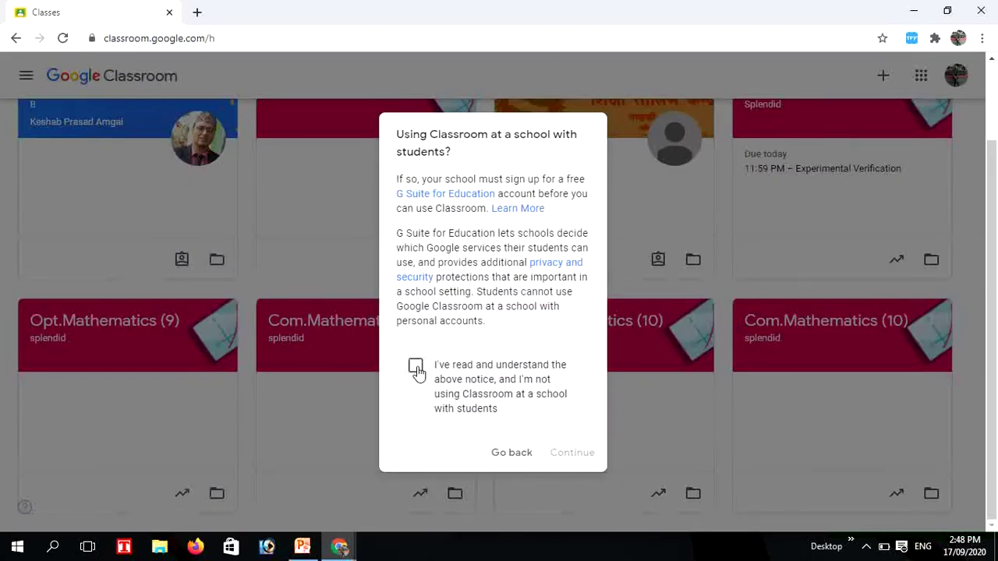
click(418, 373)
Create the class with name Mathematics, section A, subject OPt.Mathematics and room 114
click(568, 453)
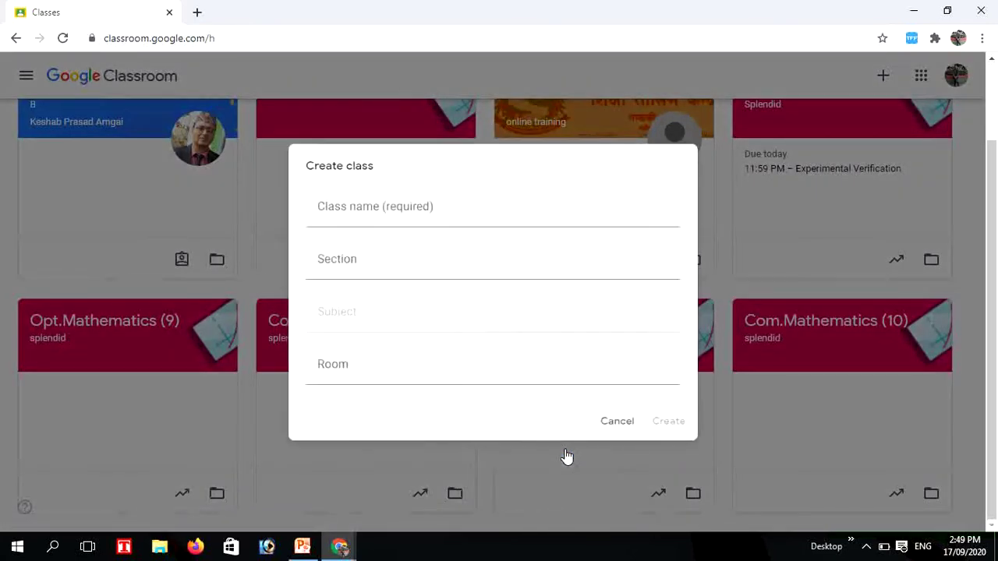
click(355, 203)
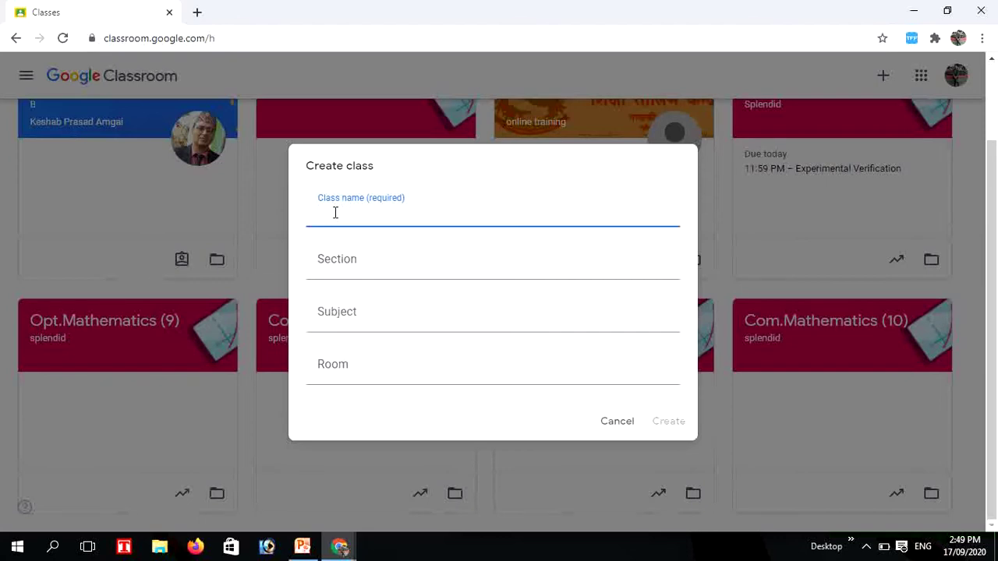
text(Mathematics)
click(347, 268)
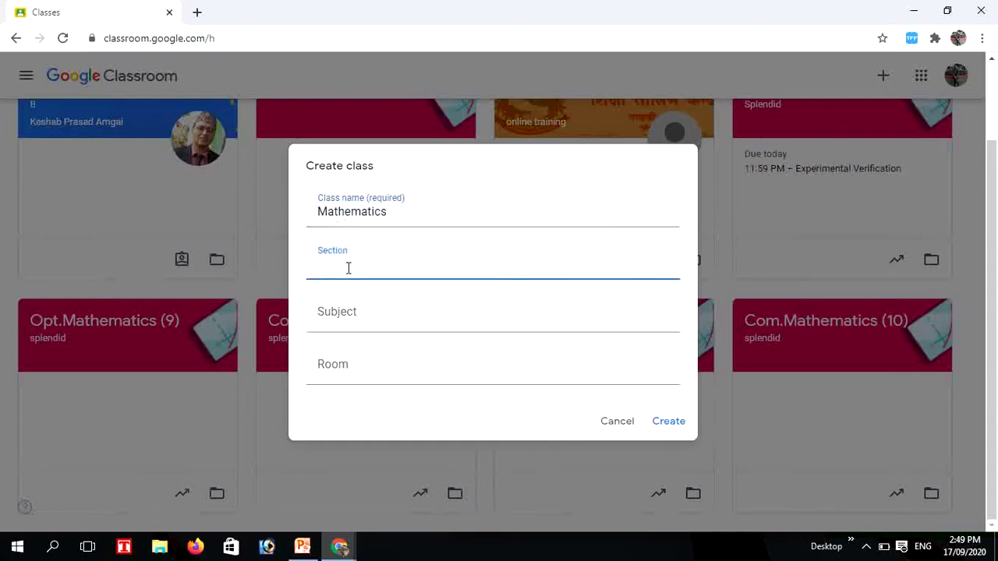
text(A)
click(350, 316)
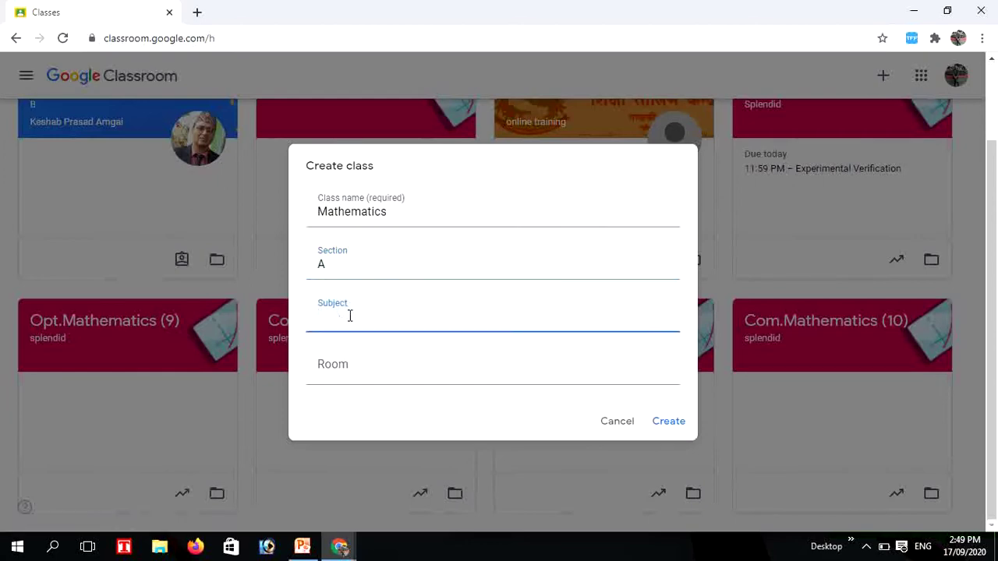
text(C)
key(BackSpace)
text(OPt.Mathematics)
click(355, 380)
text(114)
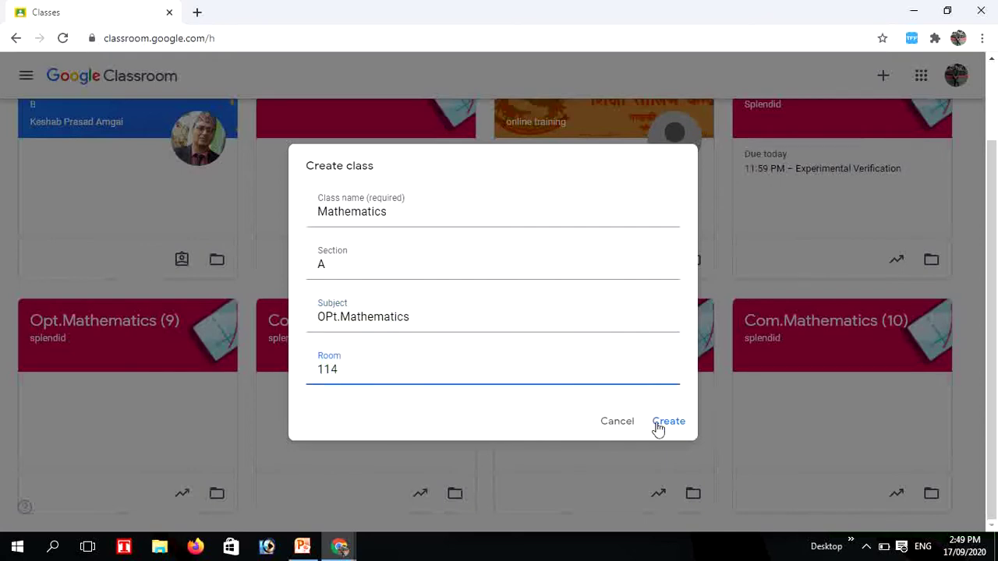
click(668, 421)
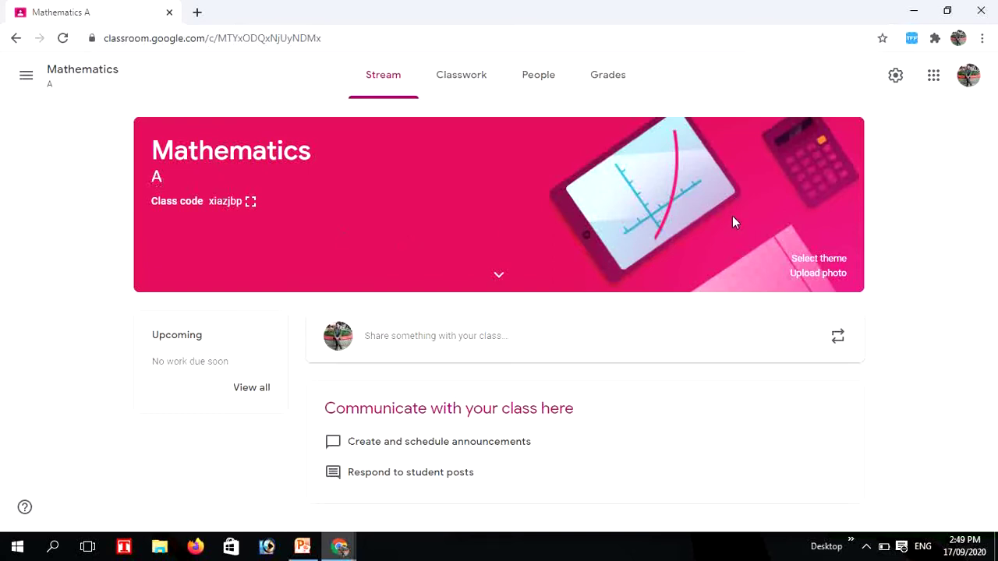
Apply the laptops-and-tablets-on-grey gallery theme to the Mathematics class banner
click(806, 266)
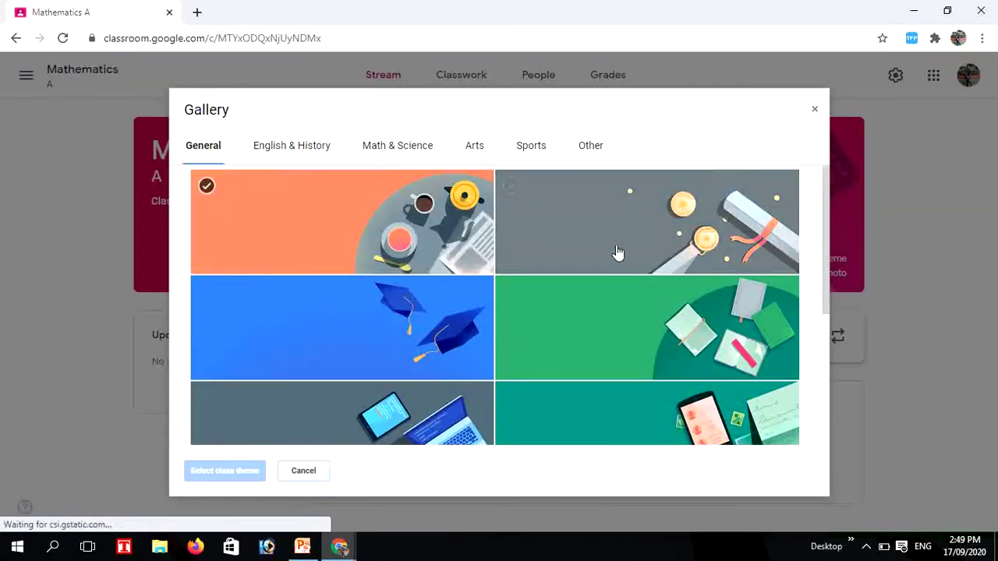
drag(823, 254, 818, 363)
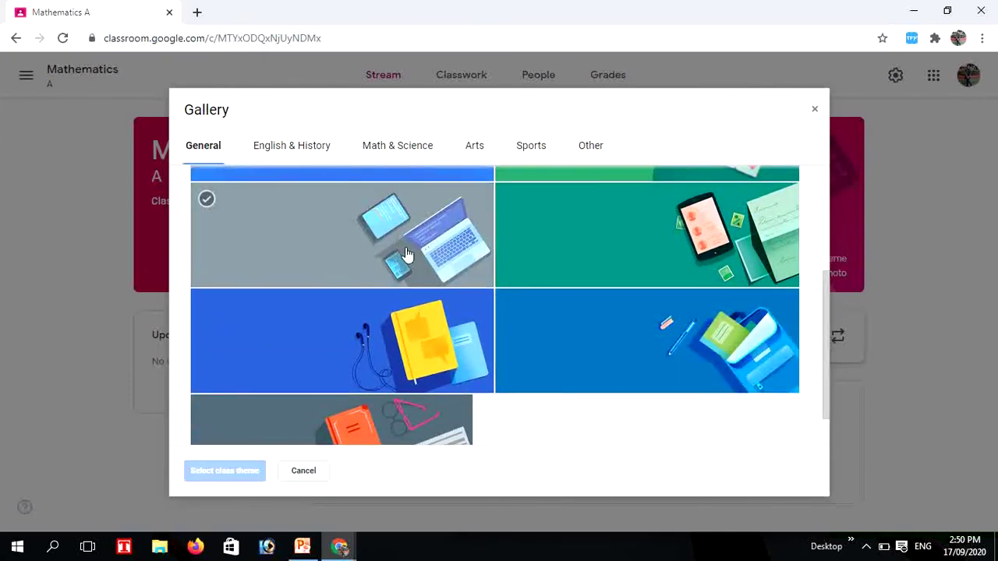
click(405, 252)
click(219, 471)
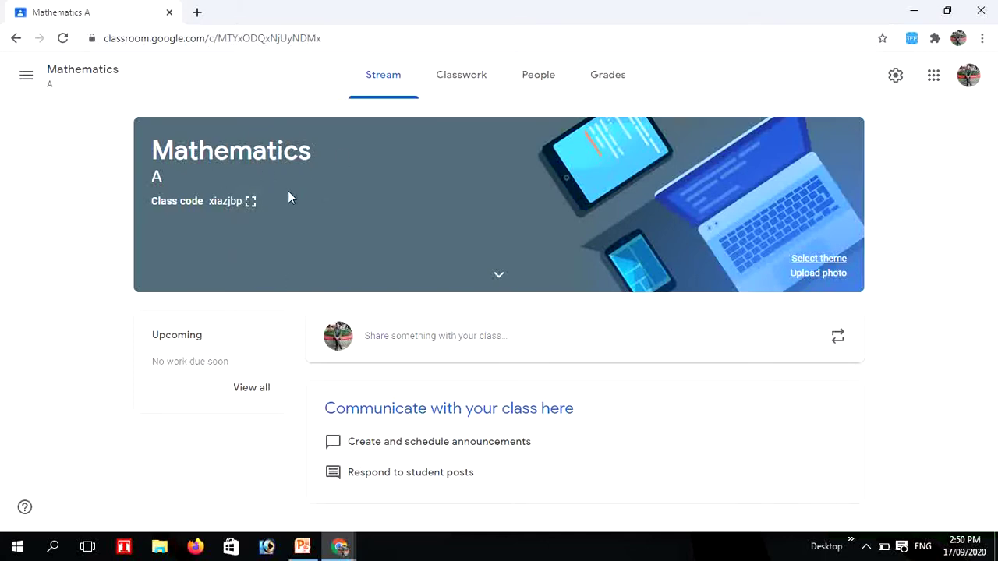
click(453, 78)
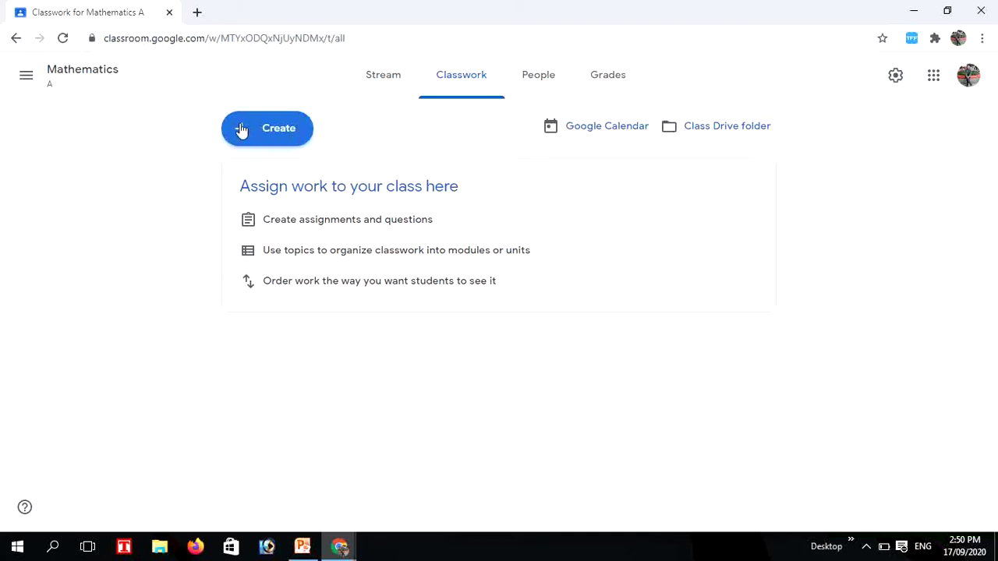
Create a new assignment from Classwork and dismiss the rubric tip
click(242, 131)
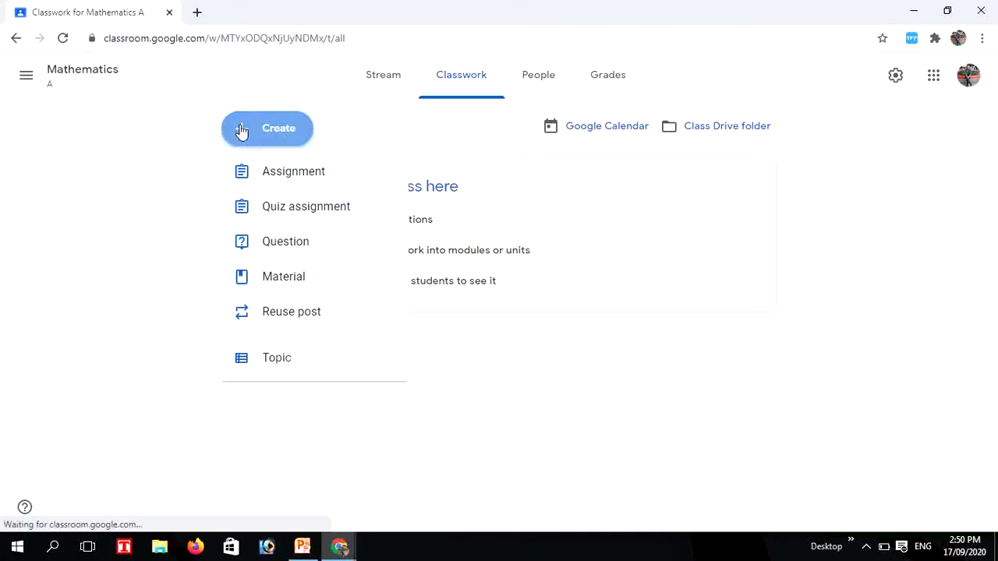
click(261, 177)
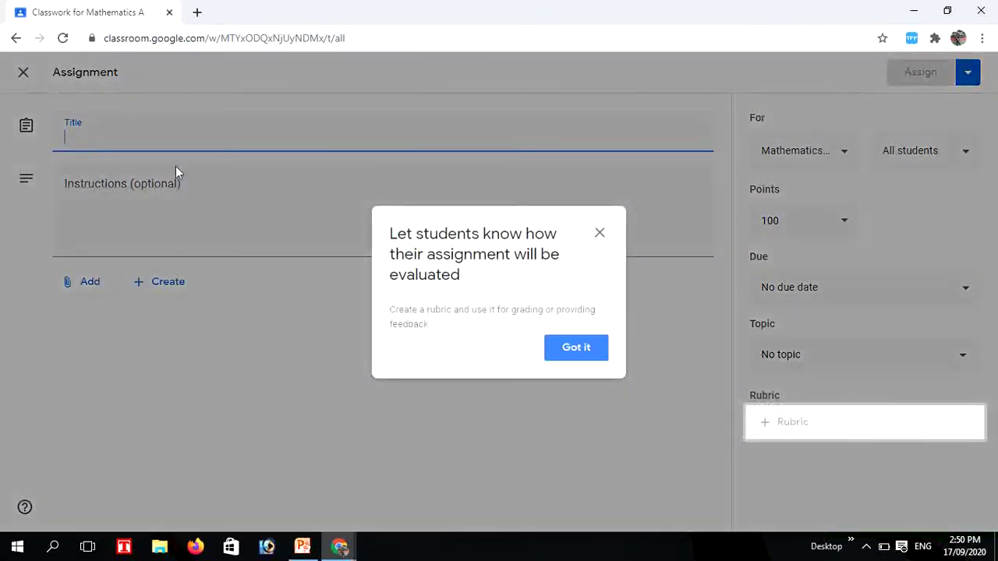
click(599, 233)
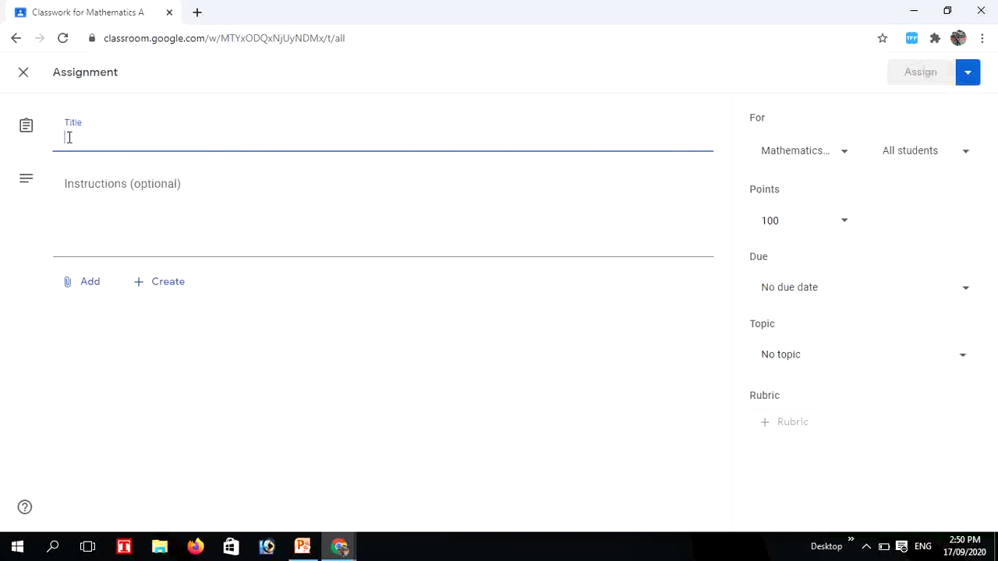
Title the assignment 'Learning Materials' with instructions asking students to study the attached documents
text(L)
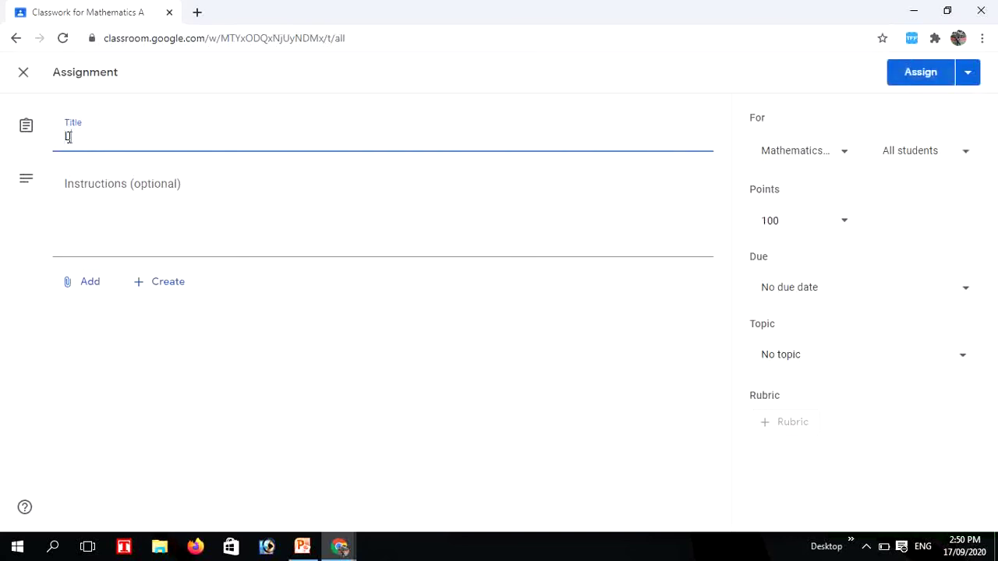
text(earning Materials)
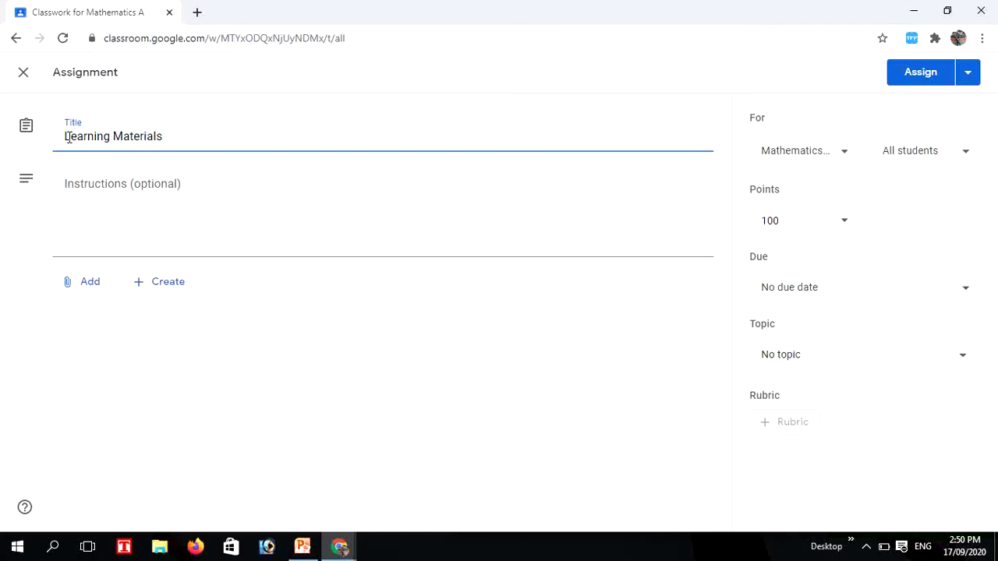
click(115, 202)
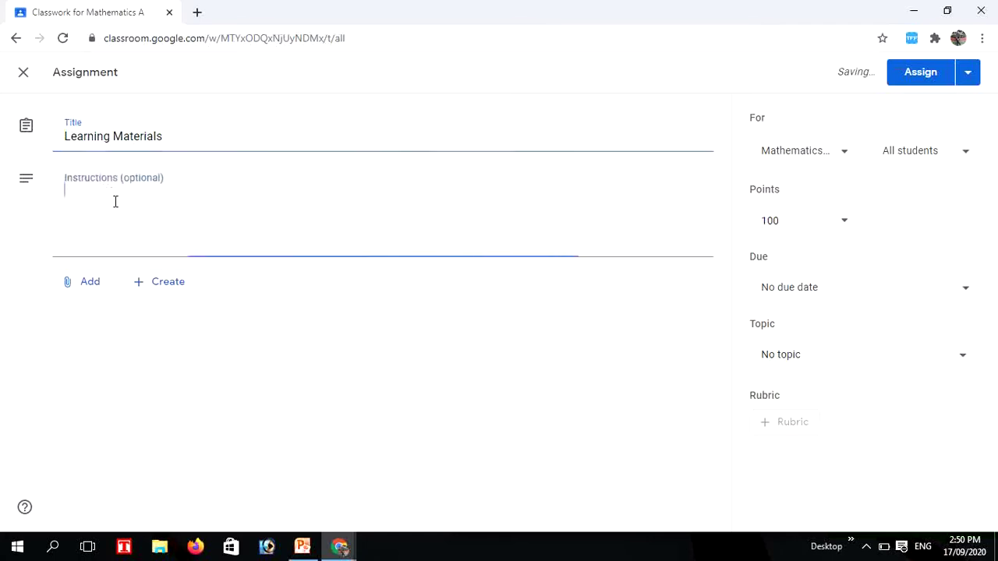
text(Hwere)
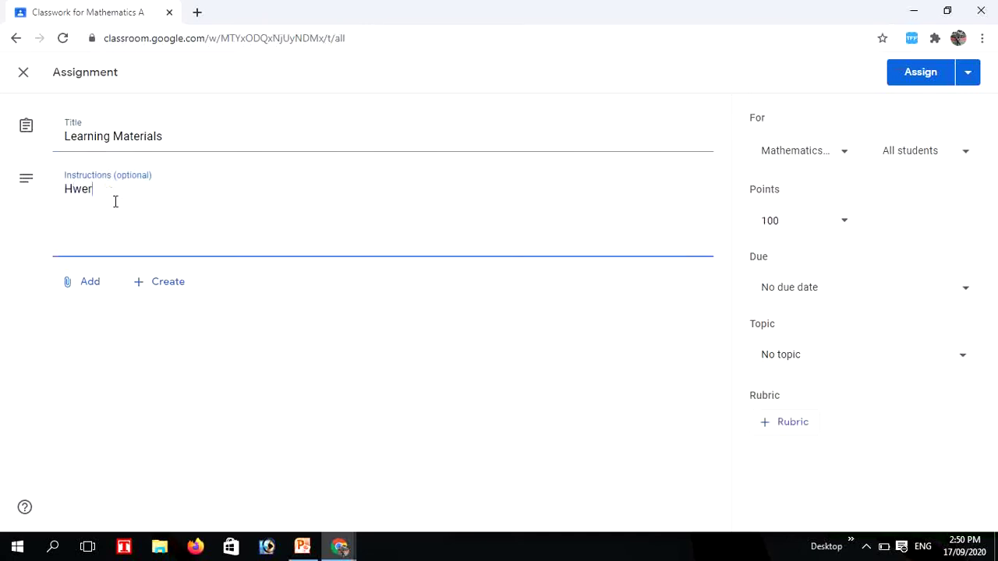
key(BackSpace)
text(ere i have attache)
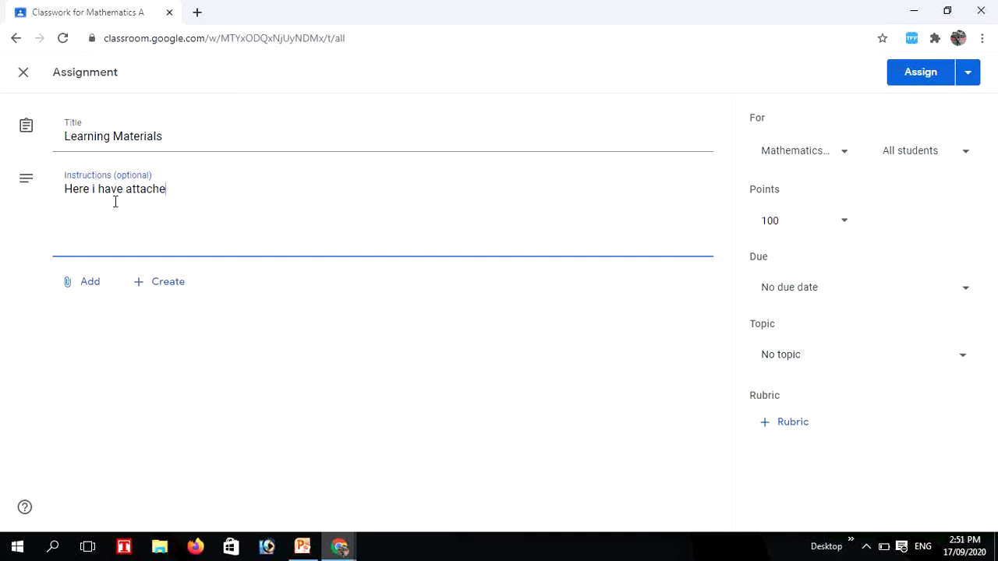
text(d some )
text(doci)
text(ument)
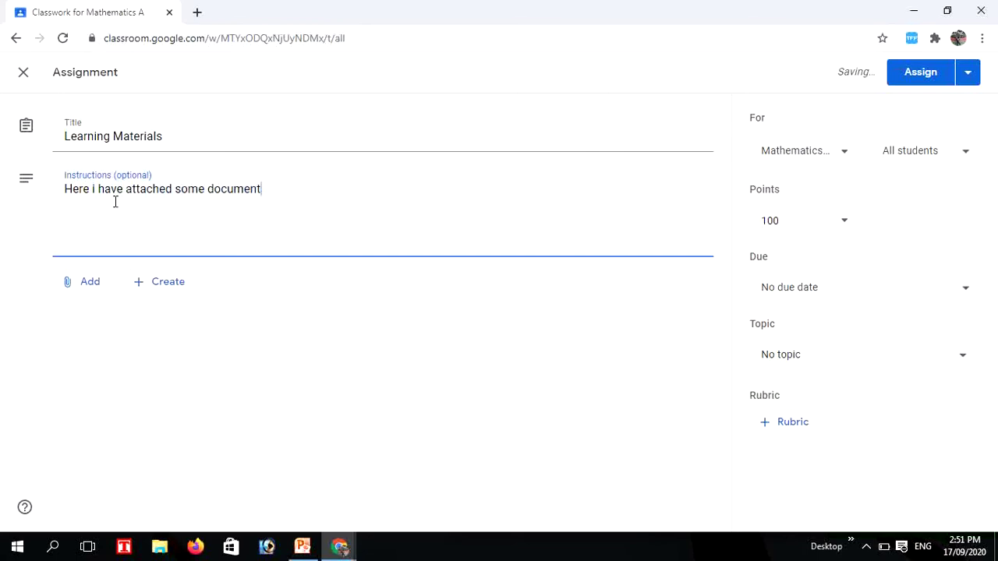
text(s.Pleas)
text(e )
text(read)
key(BackSpace)
key(BackSpace)
key(BackSpace)
key(BackSpace)
text(study it )
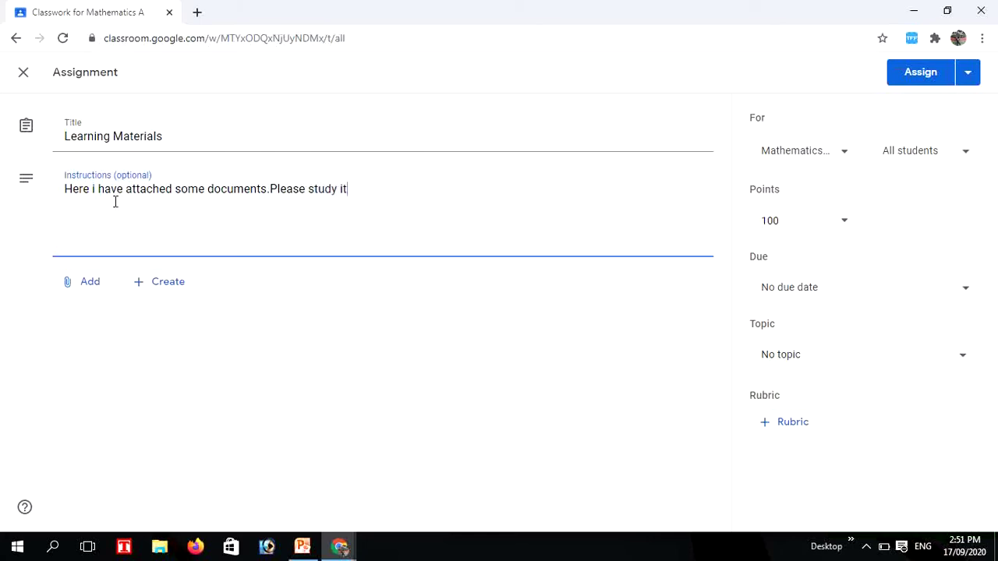
text(x)
text(carefully.)
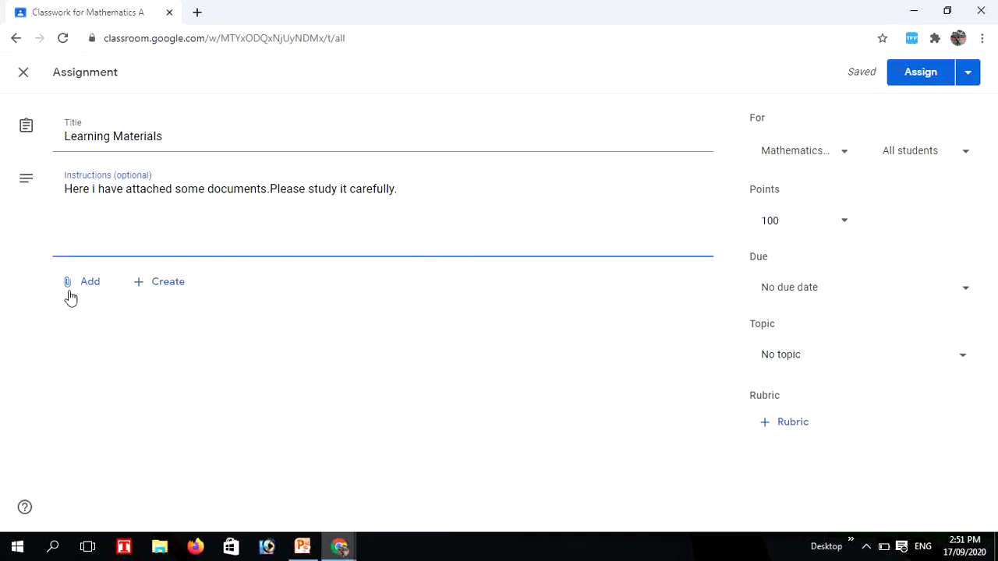
Insert the Drive file 'Mean of arithmetic mean.ggb' into the assignment
click(74, 292)
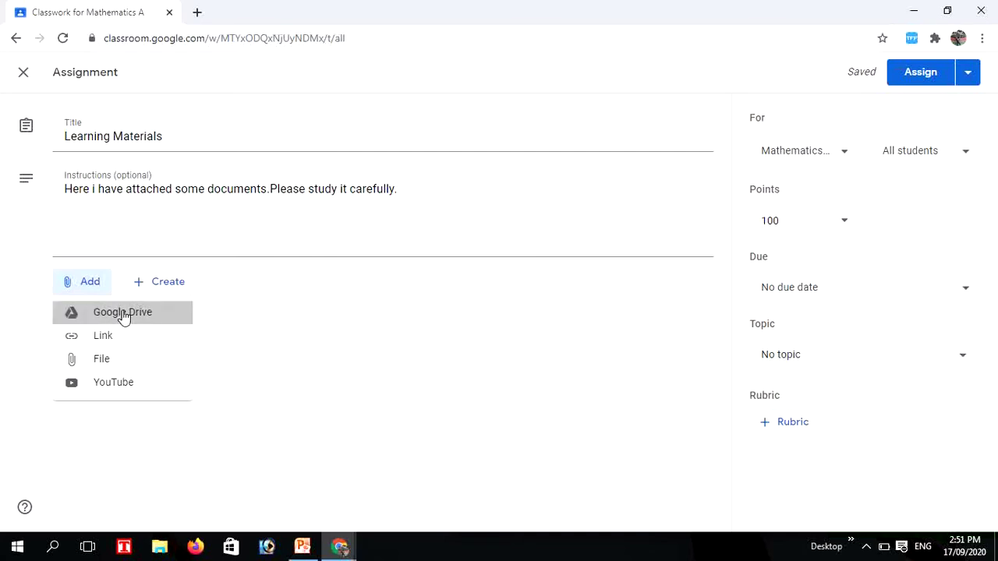
click(122, 313)
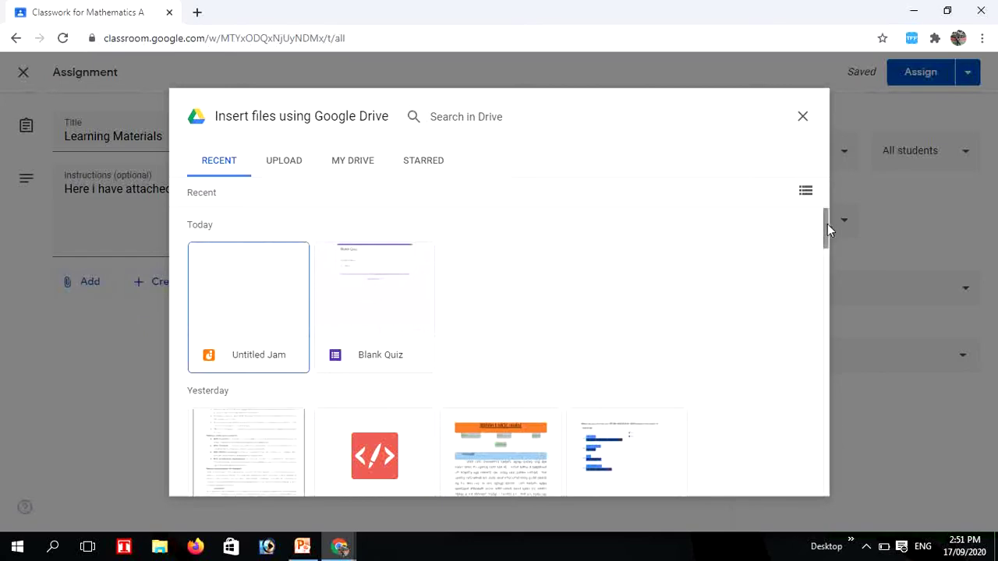
drag(828, 228, 819, 293)
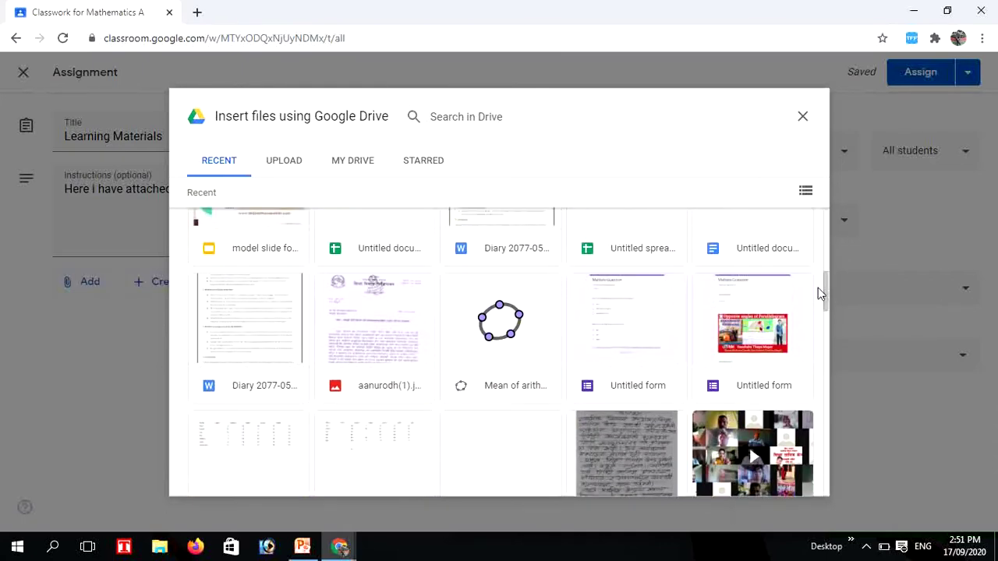
click(505, 329)
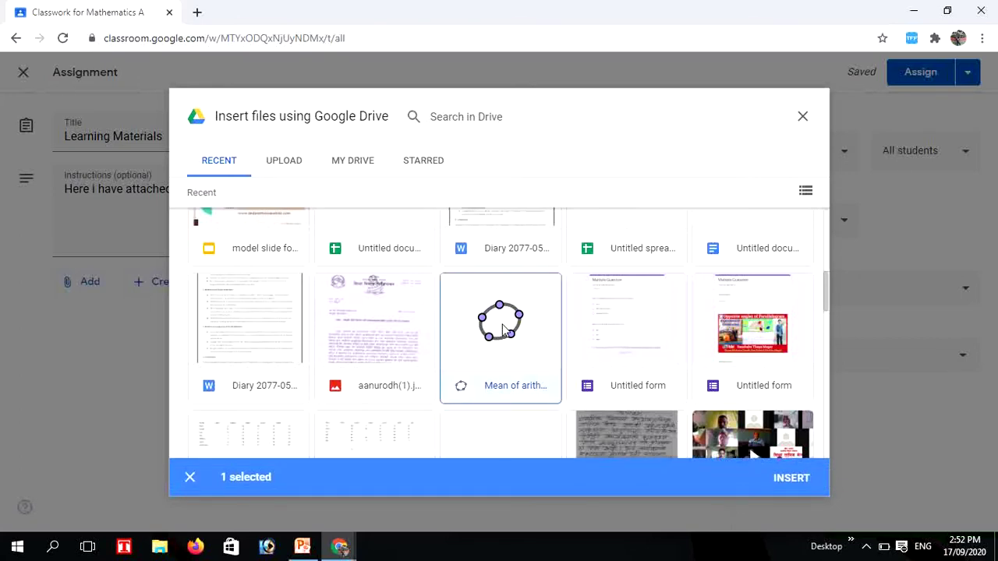
click(791, 479)
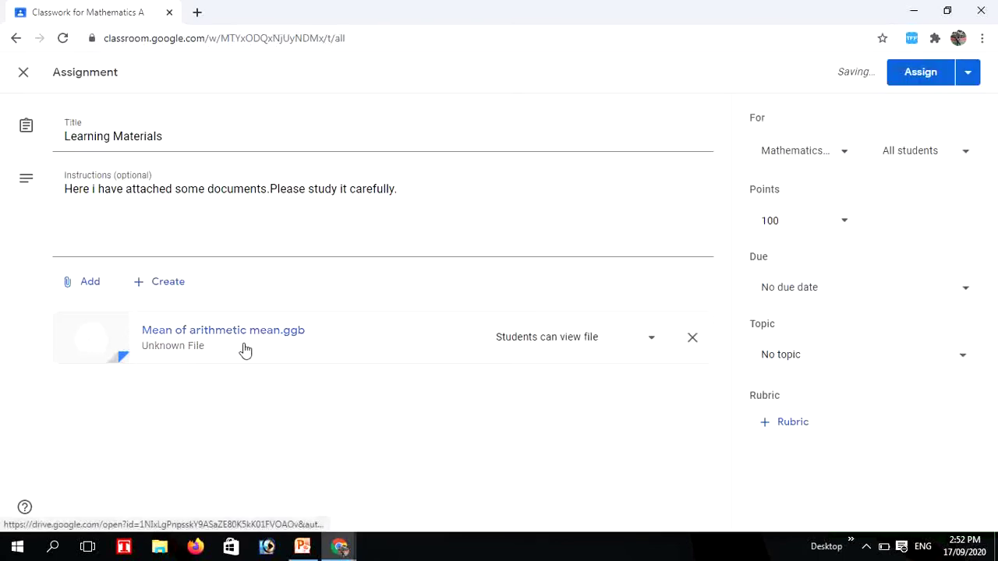
click(71, 286)
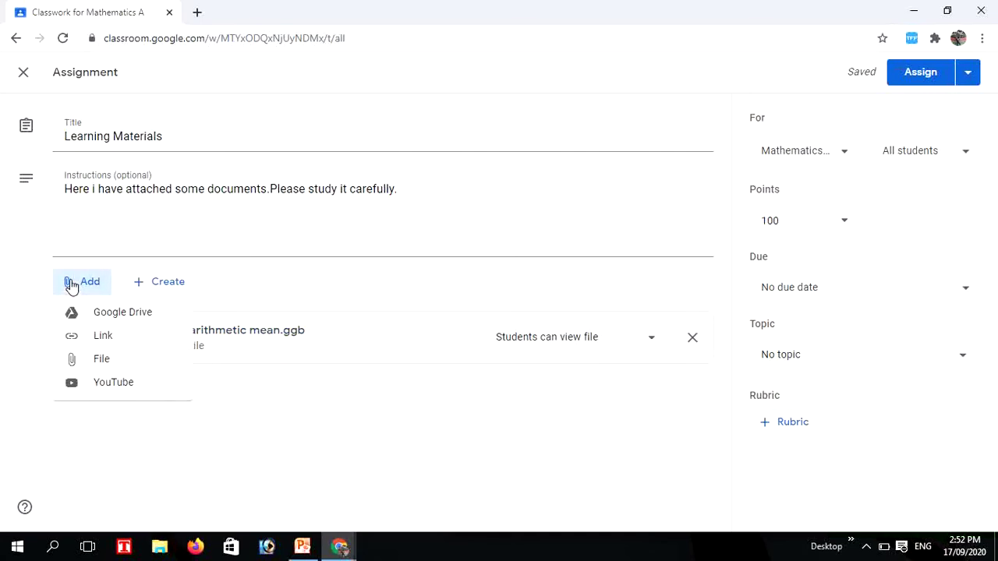
click(92, 337)
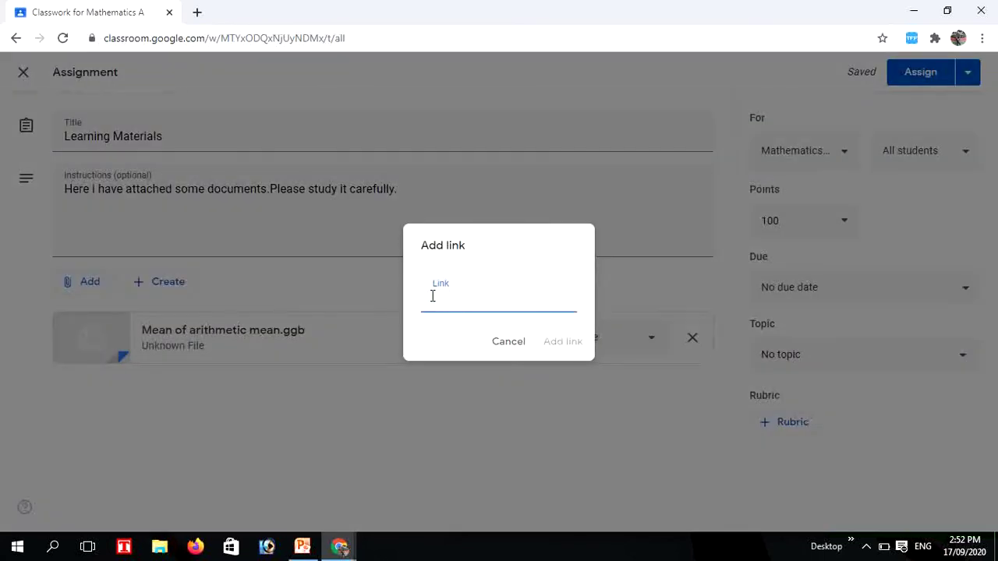
text(www.edu.np)
click(562, 343)
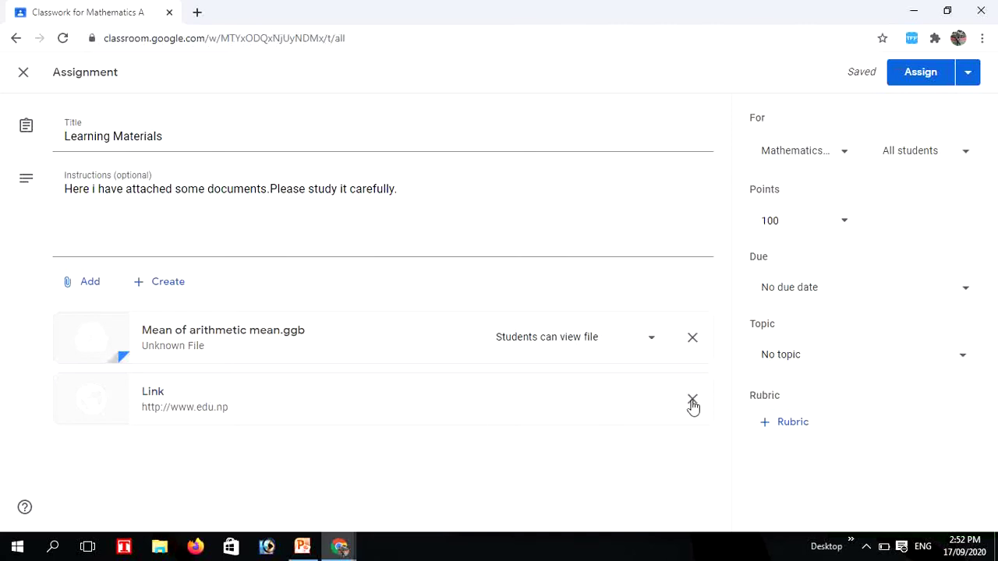
click(692, 400)
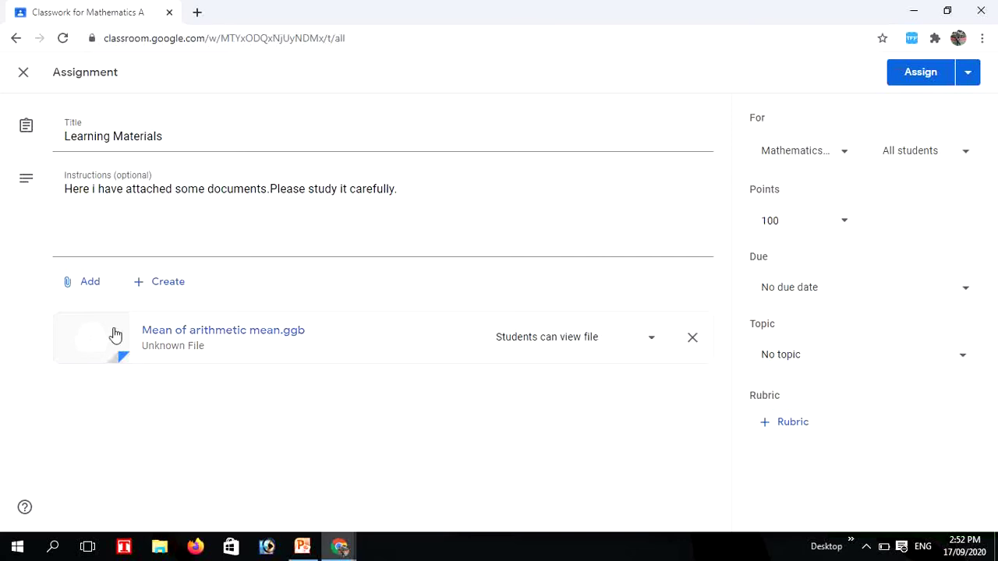
click(70, 286)
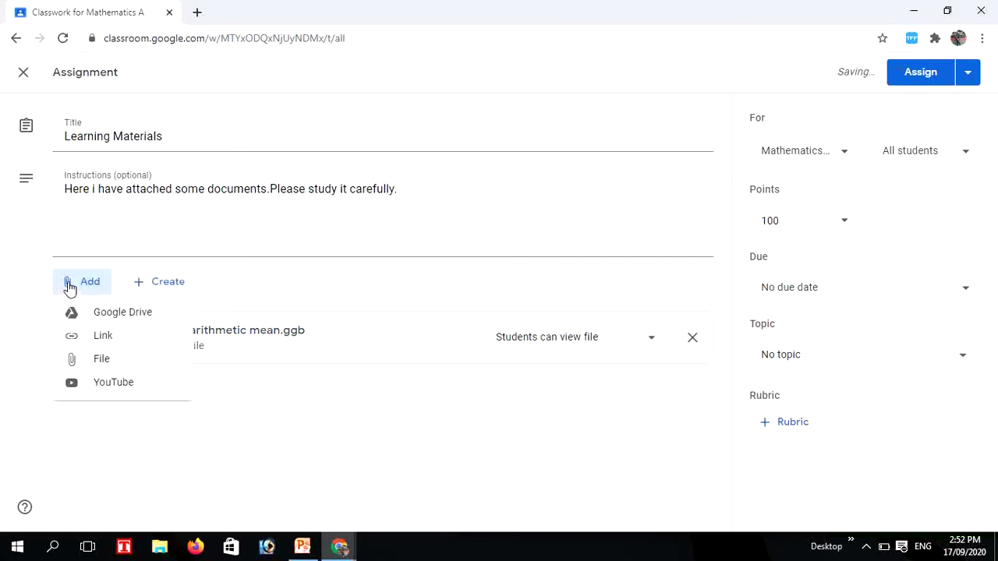
click(95, 337)
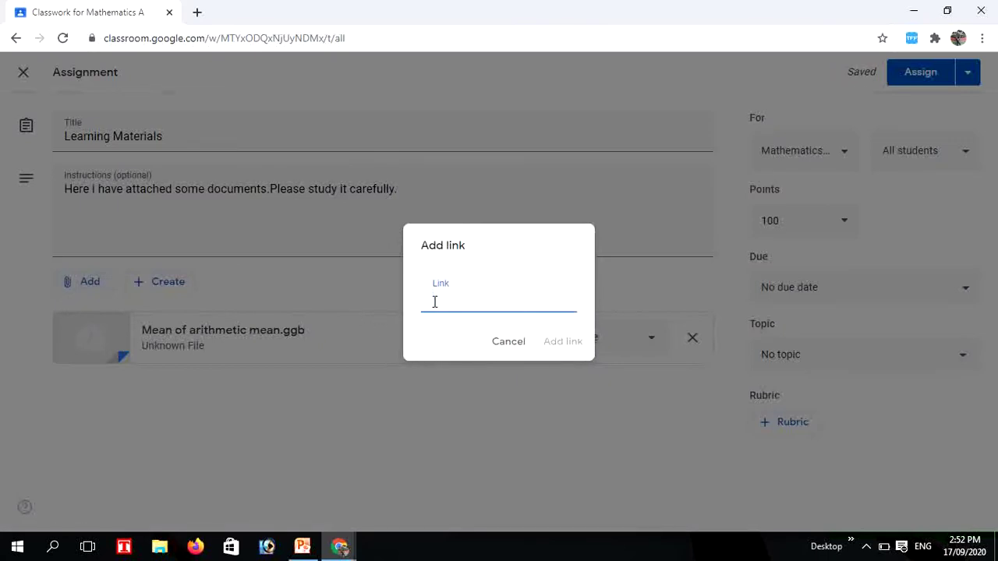
text(www.khulla)
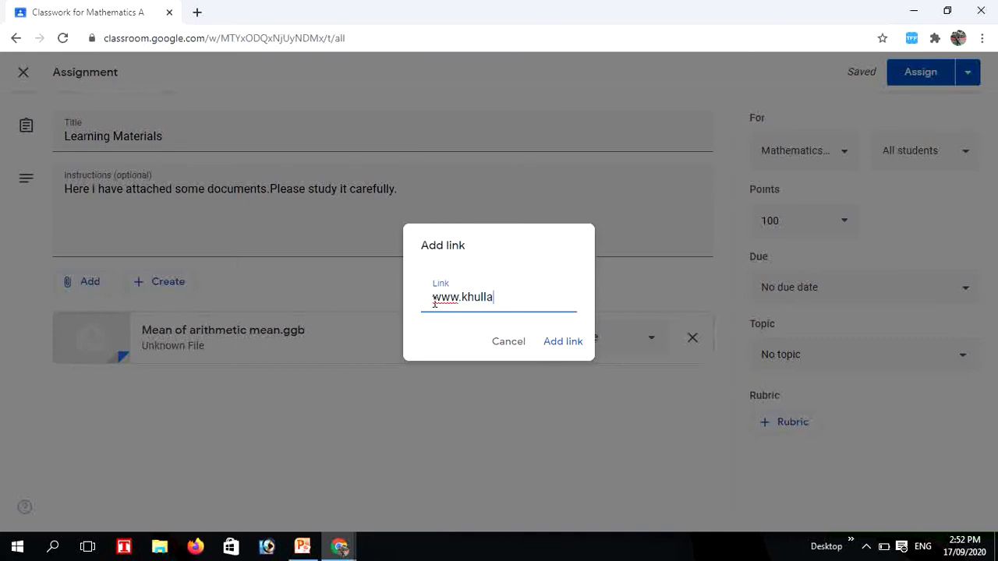
text(bas.com)
key(Return)
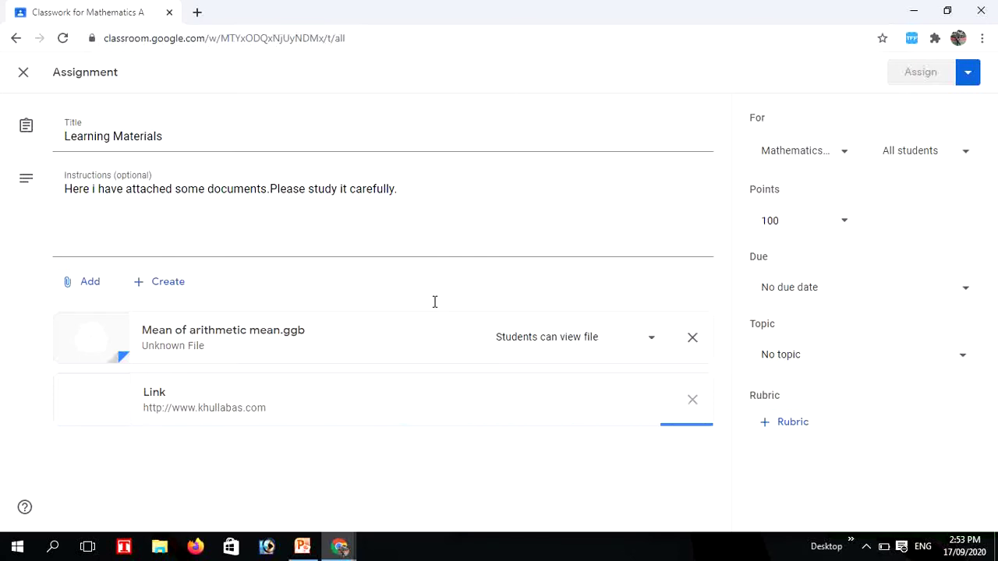
click(692, 401)
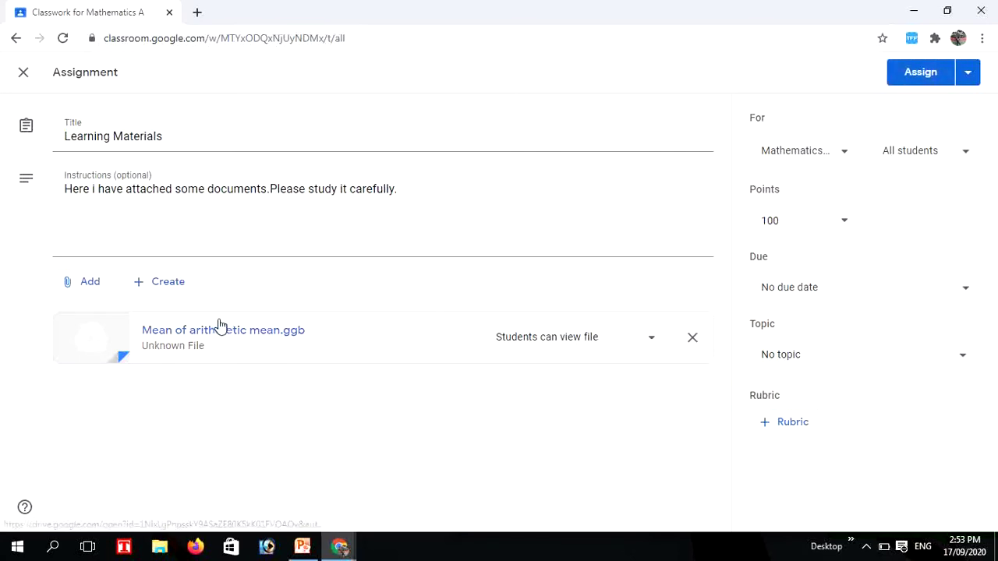
click(89, 282)
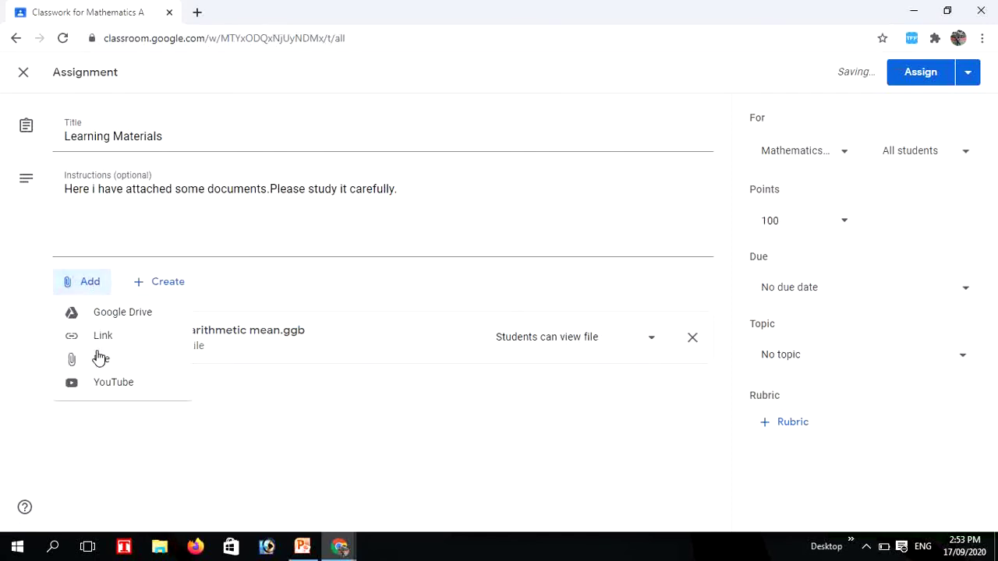
click(102, 337)
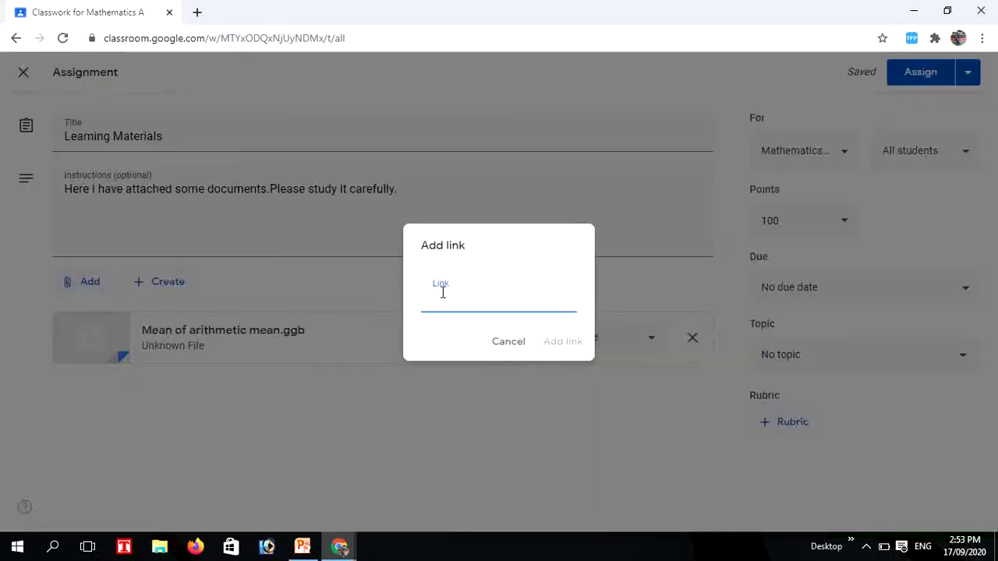
text(www.edu)
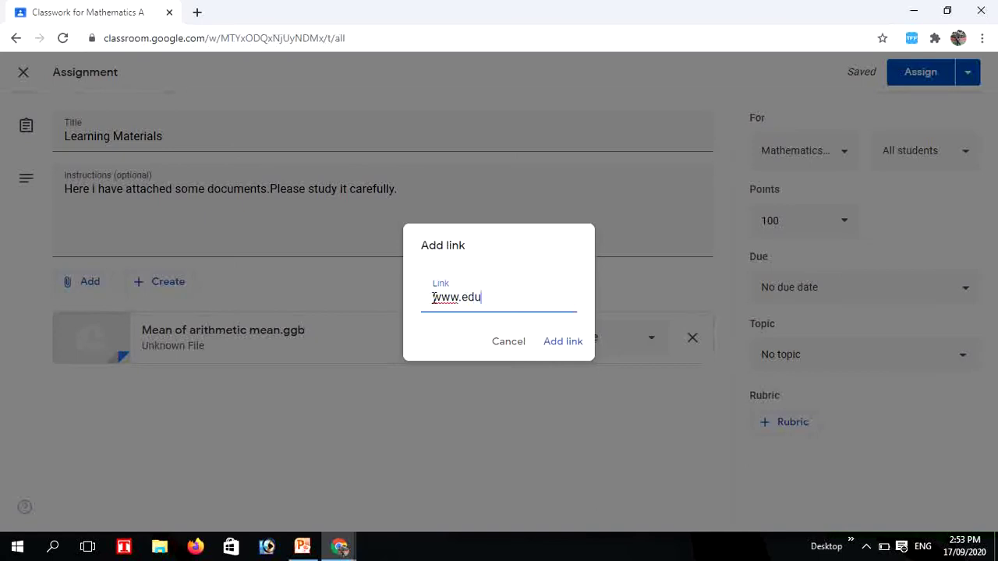
key(BackSpace)
key(BackSpace)
text(gov)
click(563, 343)
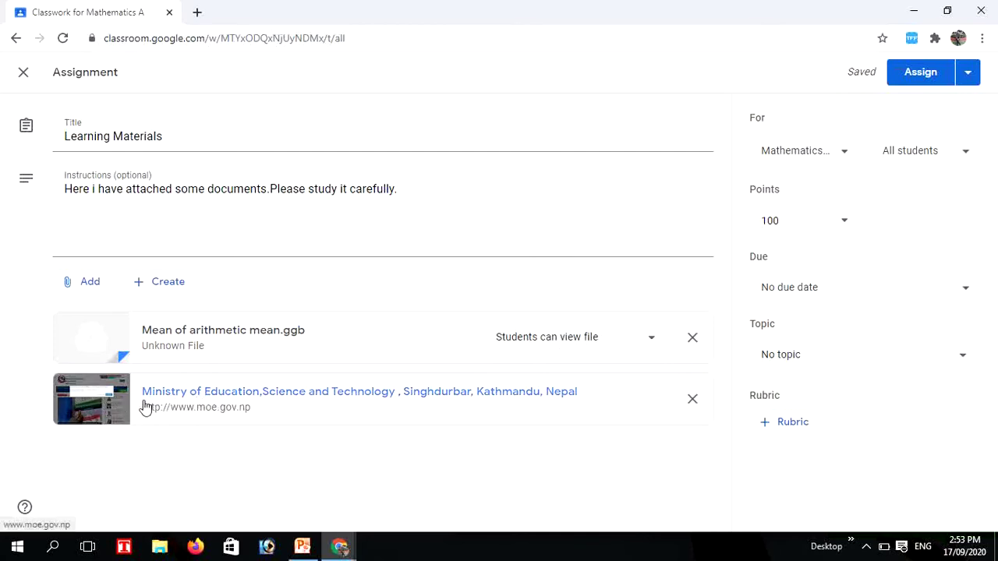
Upload 2077-05-31.docx from the Desktop as an assignment attachment
click(69, 282)
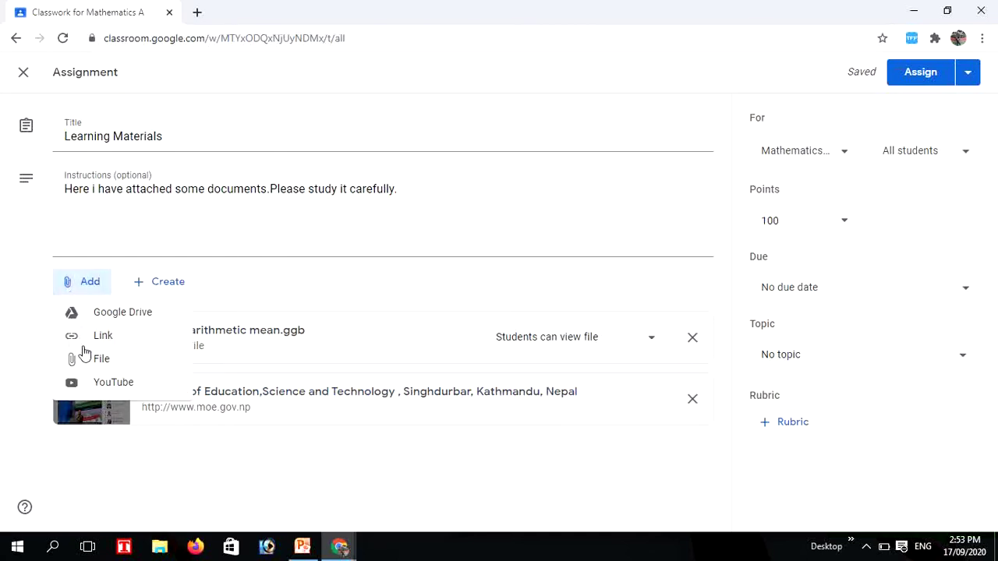
click(85, 359)
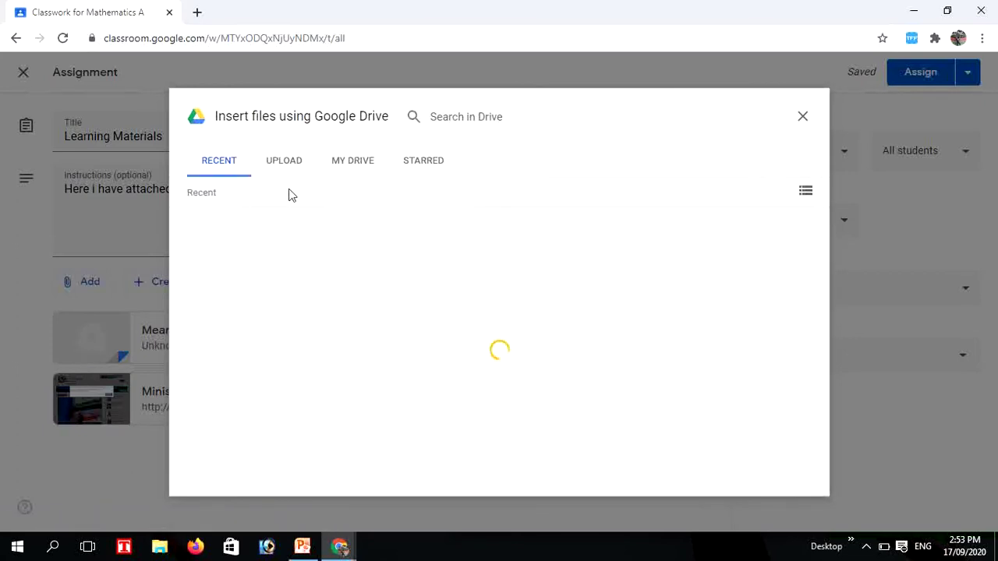
click(281, 163)
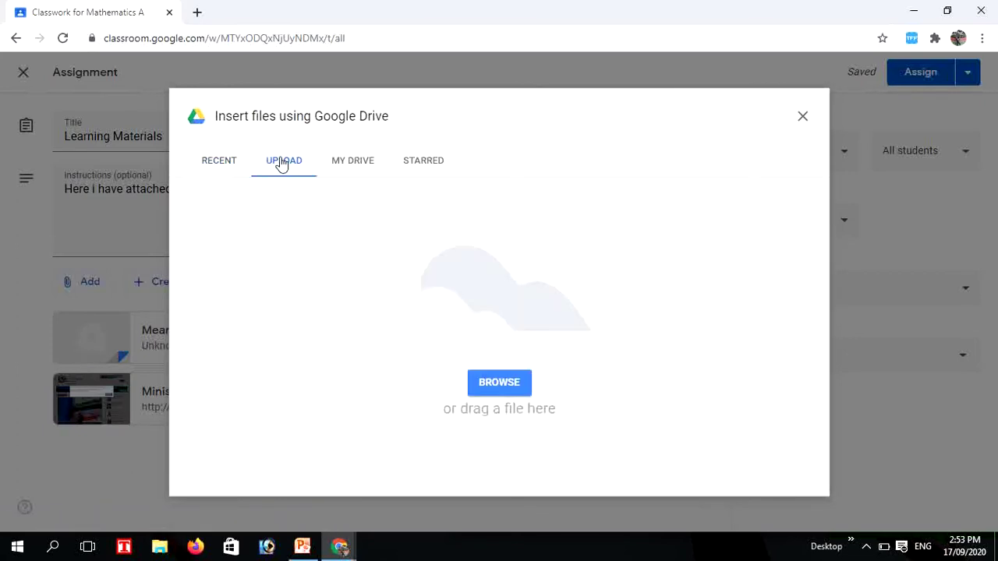
click(485, 387)
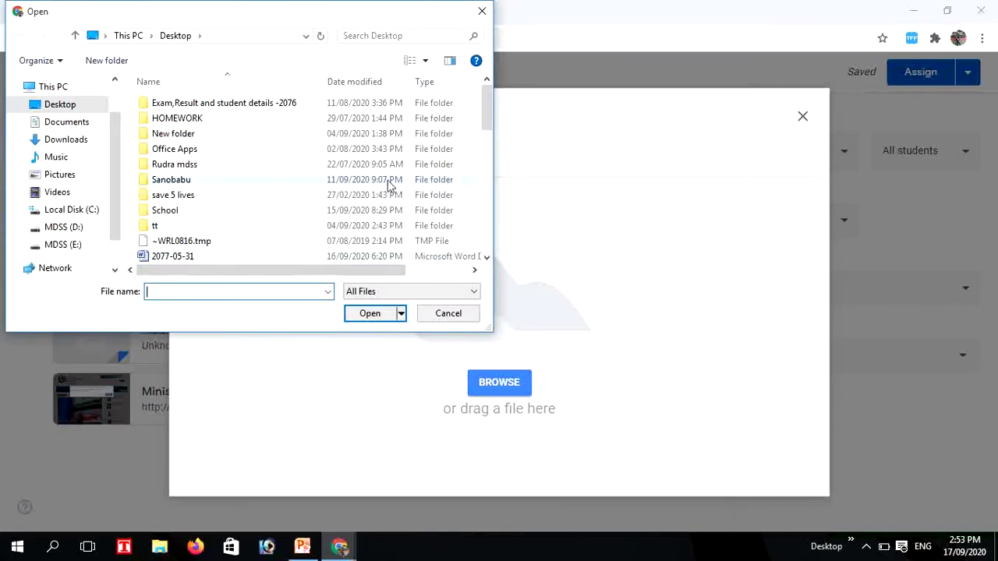
mouse_move(485, 124)
mouse_down()
mouse_move(487, 172)
mouse_move(487, 113)
mouse_up()
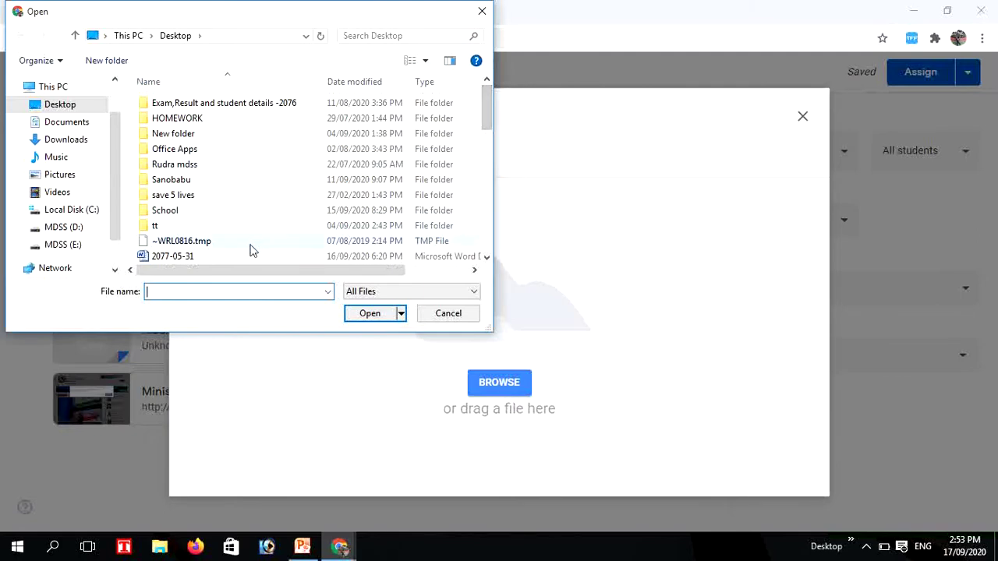
click(205, 256)
click(374, 313)
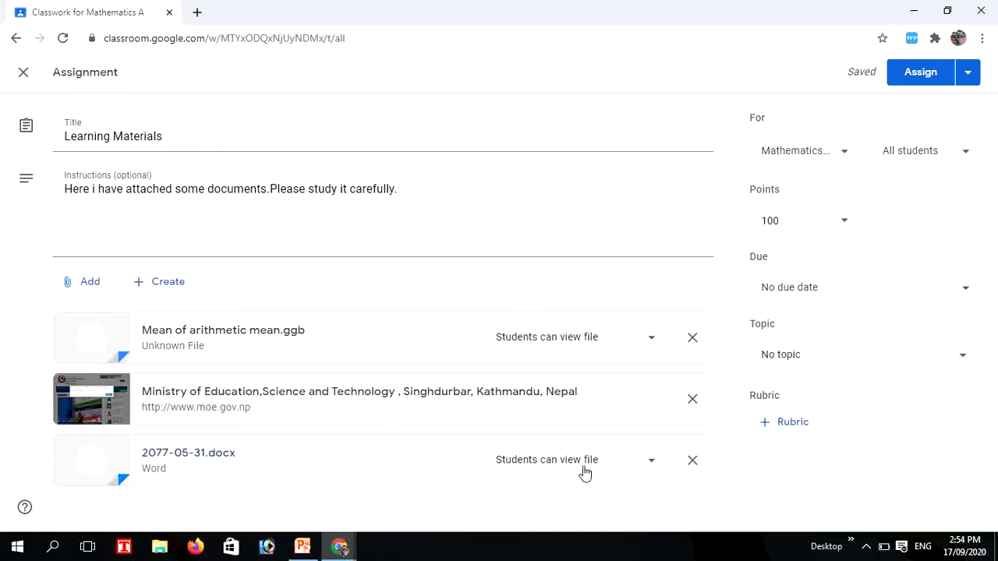
click(652, 340)
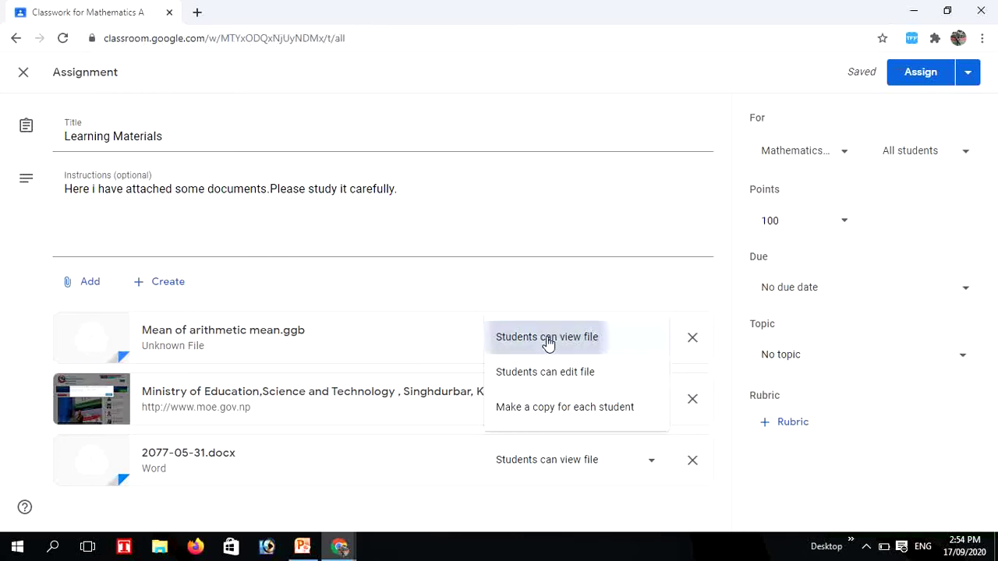
Keep the .ggb attachment set to 'Students can view file'
click(548, 343)
click(83, 284)
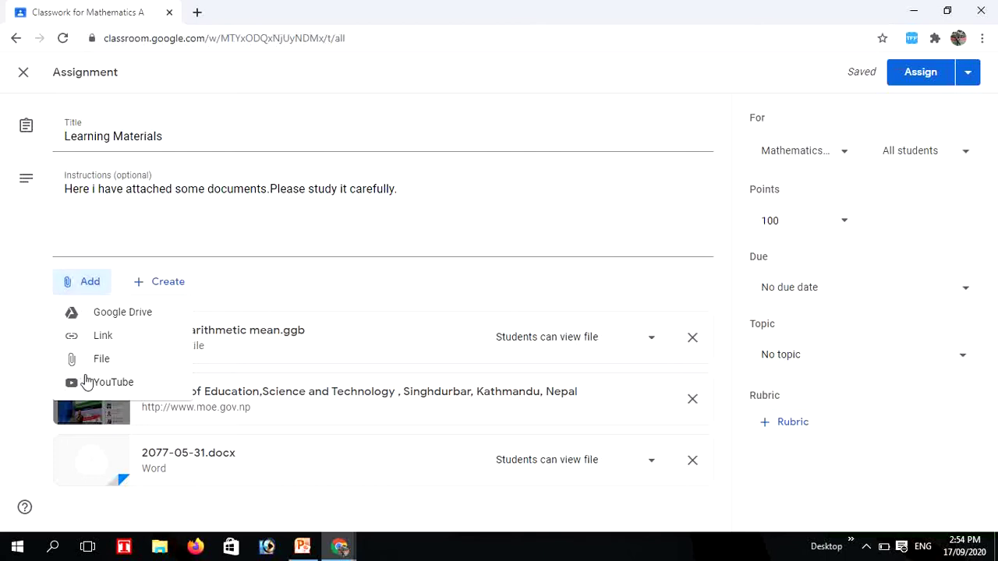
Search YouTube for the channel's name and attach the 'Solving linear equation Using #Mathematica software' video
click(83, 383)
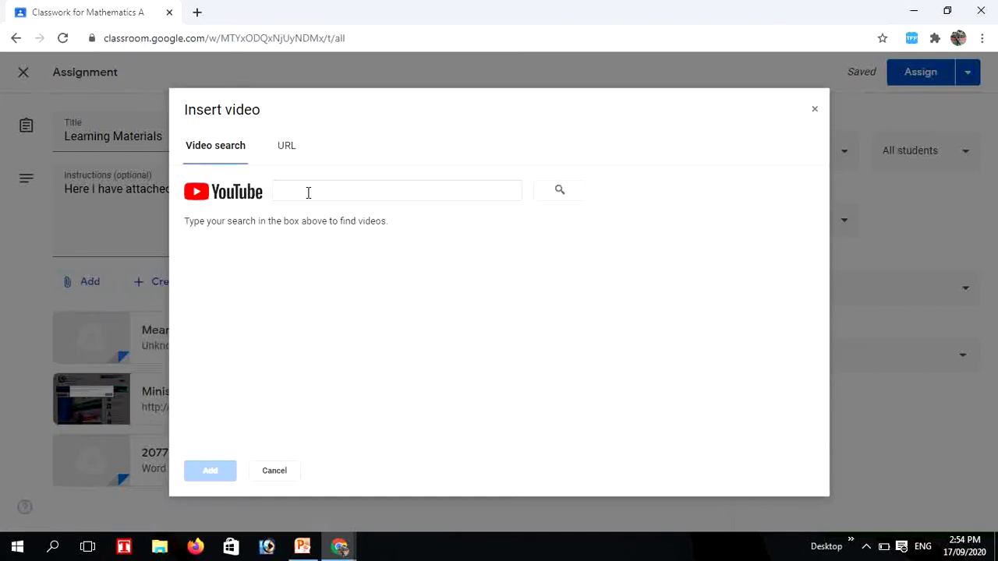
click(308, 193)
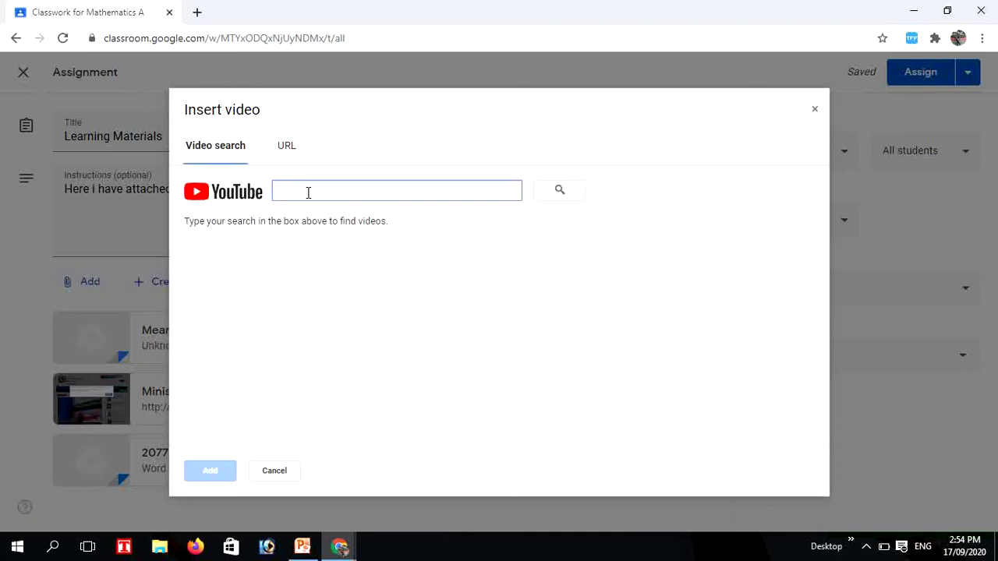
text(Sanobabu Thapa M)
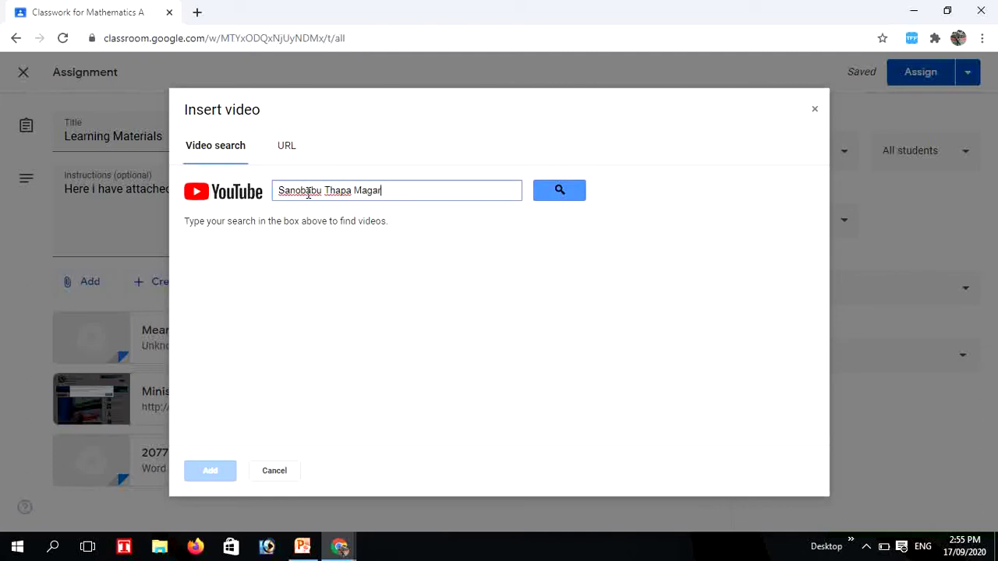
text(agar)
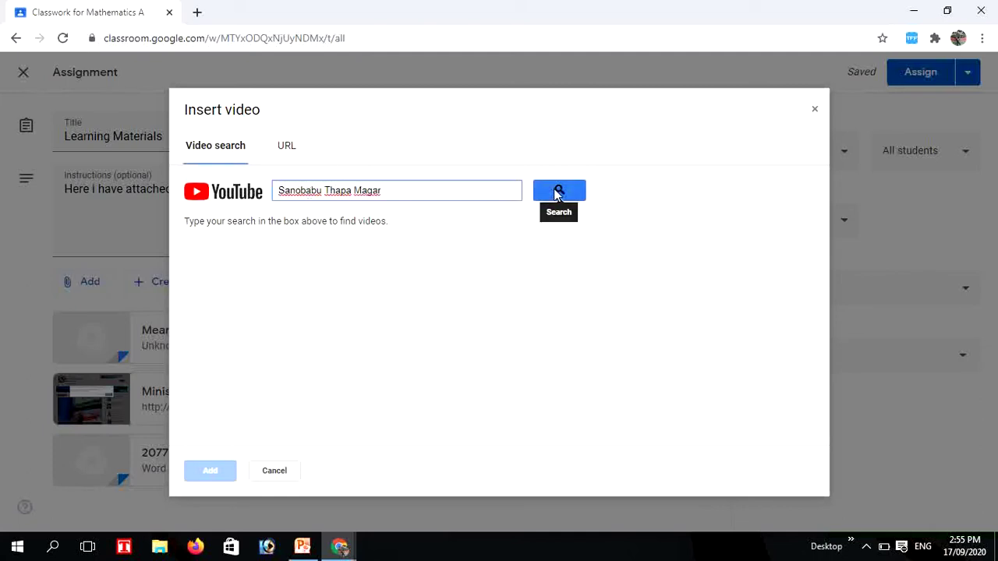
click(557, 192)
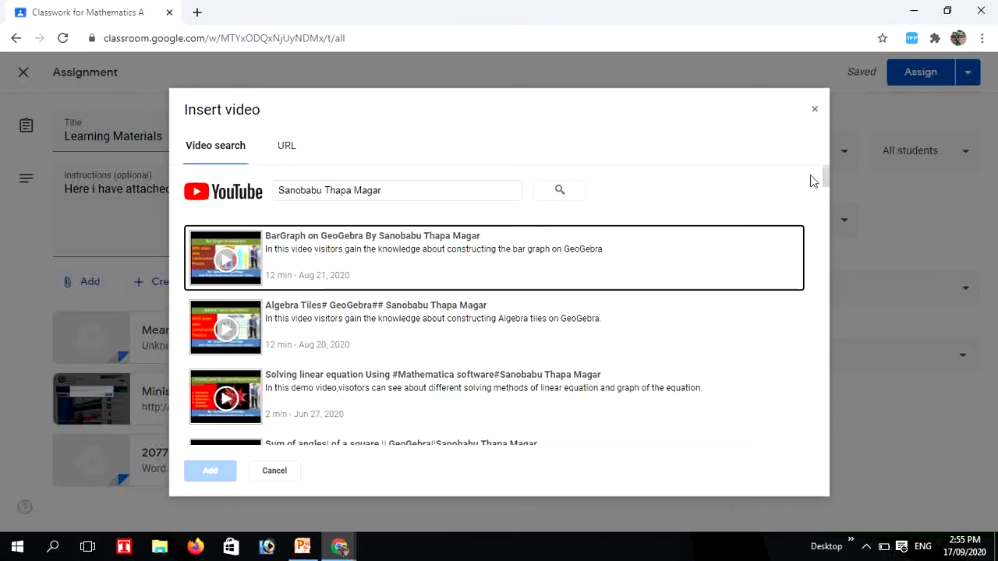
drag(825, 179, 827, 195)
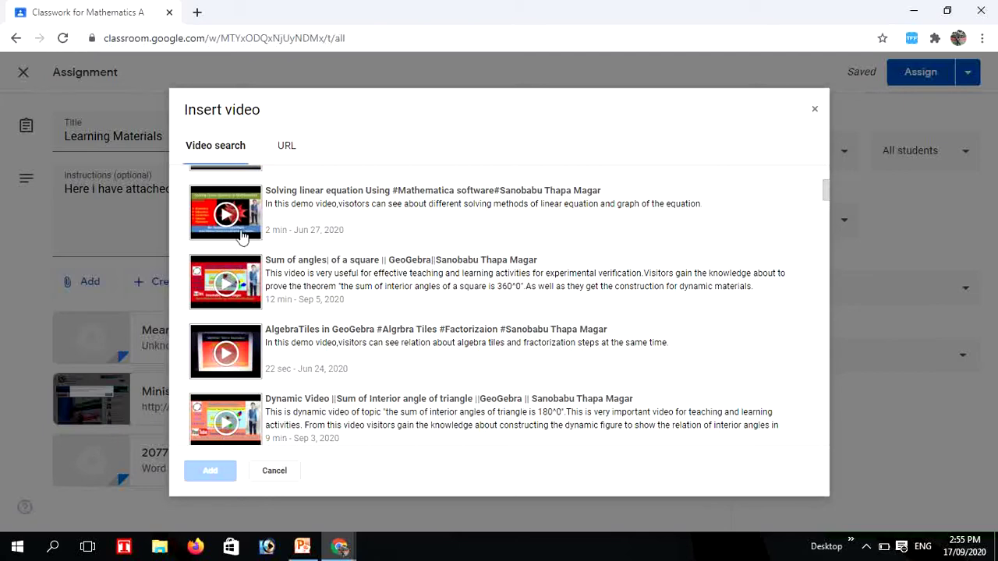
click(239, 219)
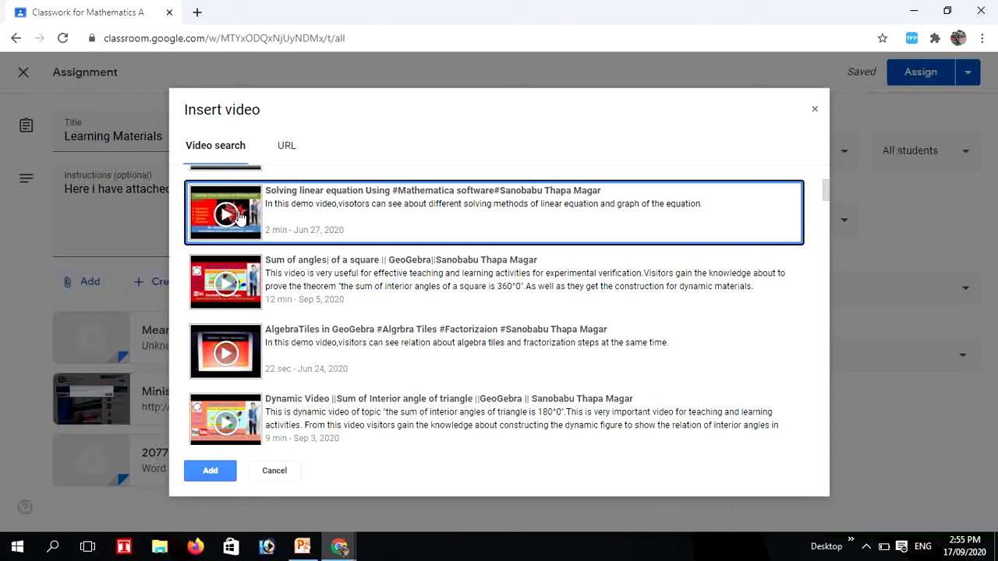
click(211, 471)
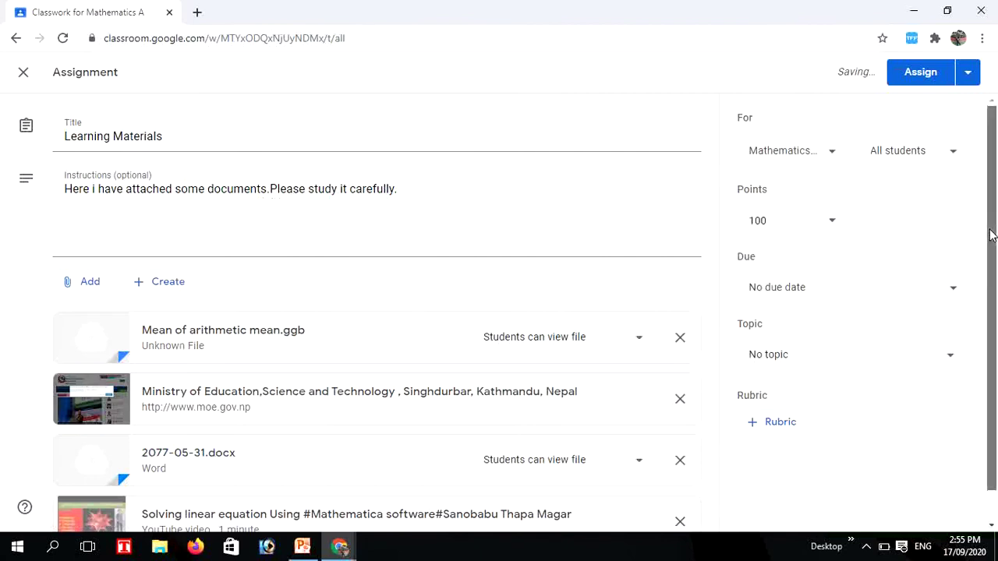
scroll(991, 235, down, 1)
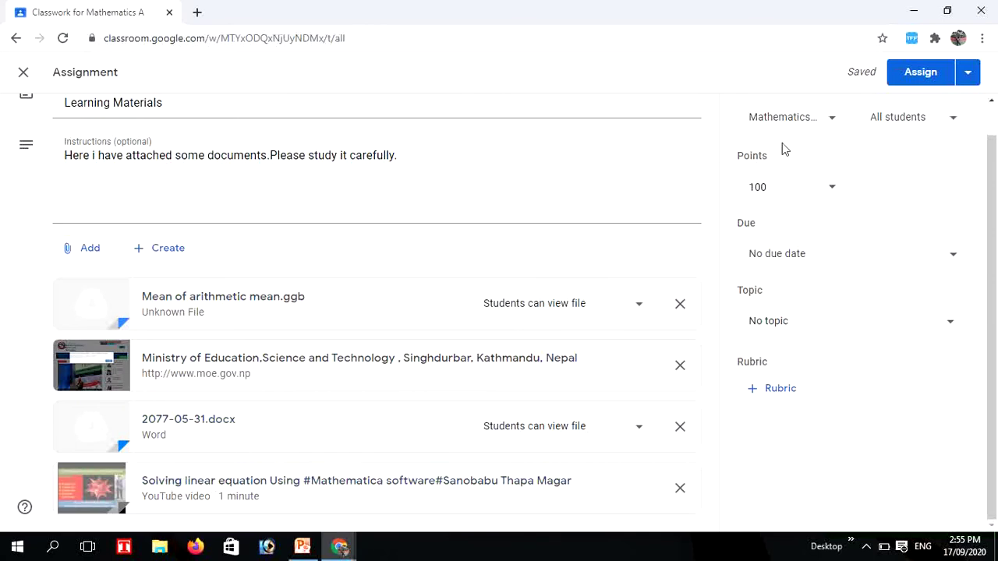
Keep the Learning Materials assignment at 100 points and set its due date to Sep 18, 2020
drag(993, 195, 989, 122)
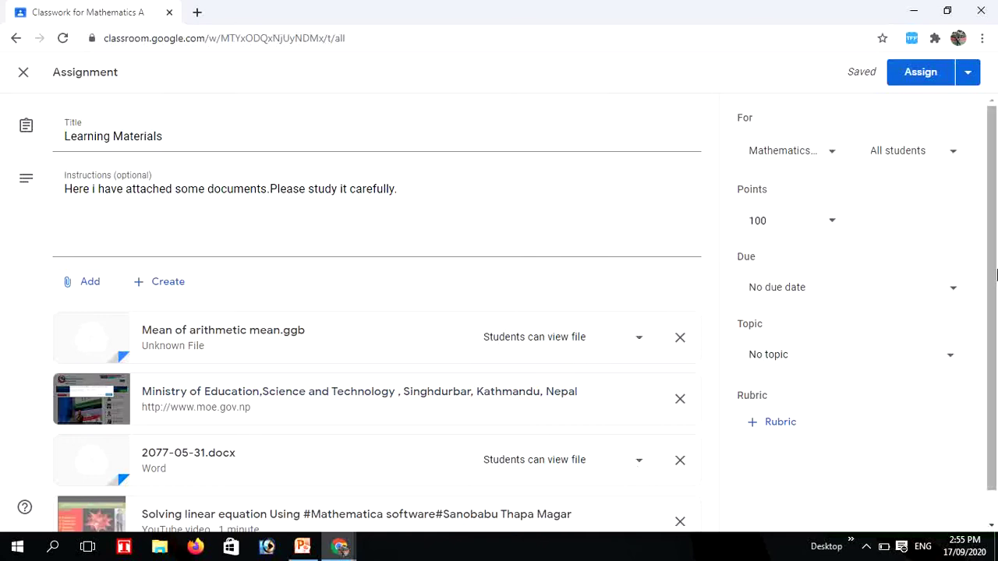
drag(990, 273, 994, 345)
drag(993, 300, 991, 265)
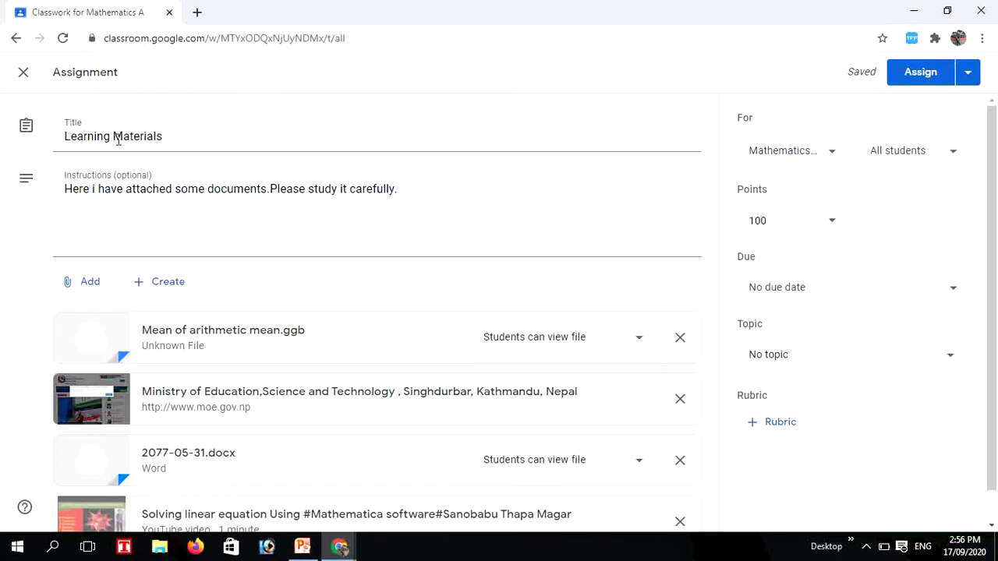
click(831, 225)
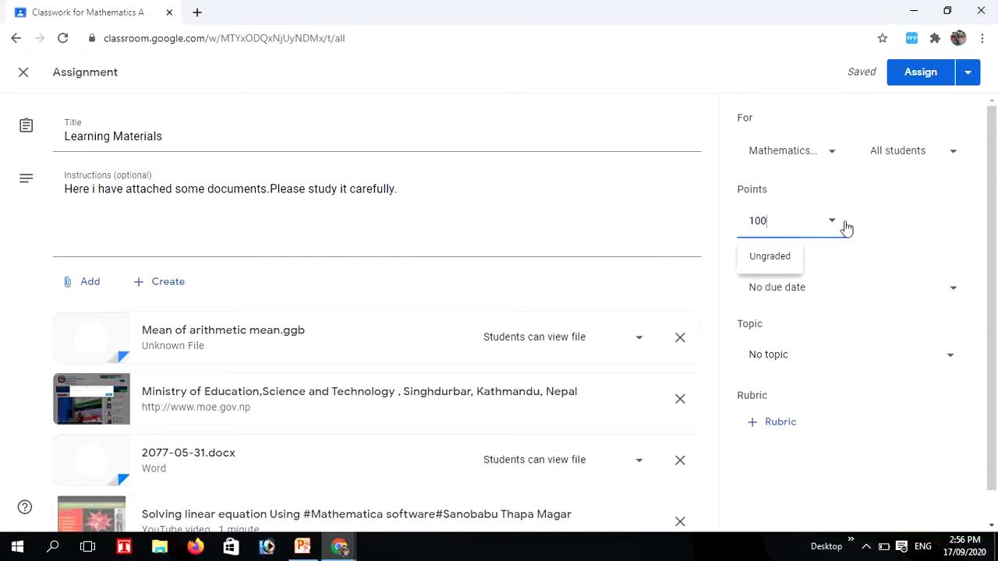
click(881, 221)
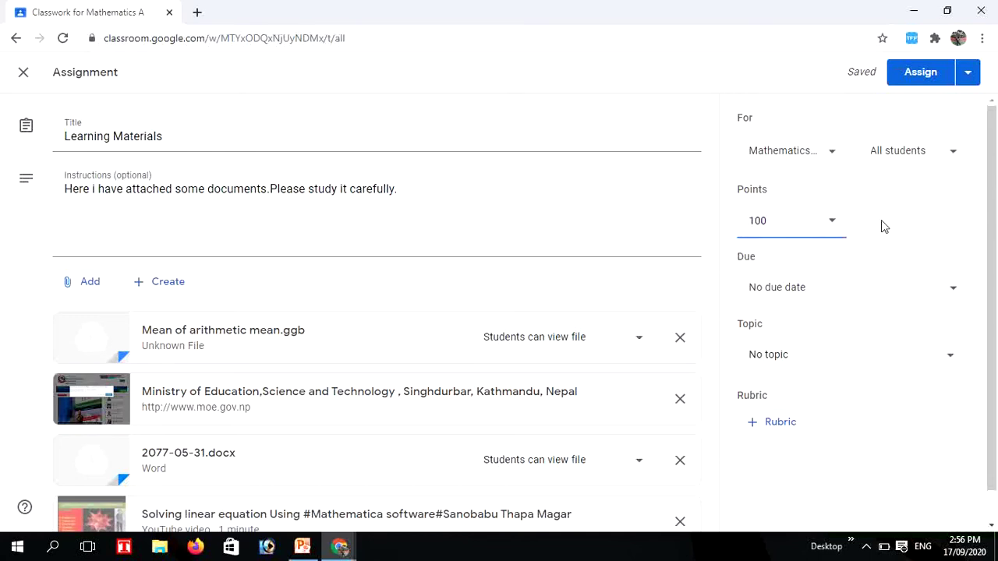
click(953, 294)
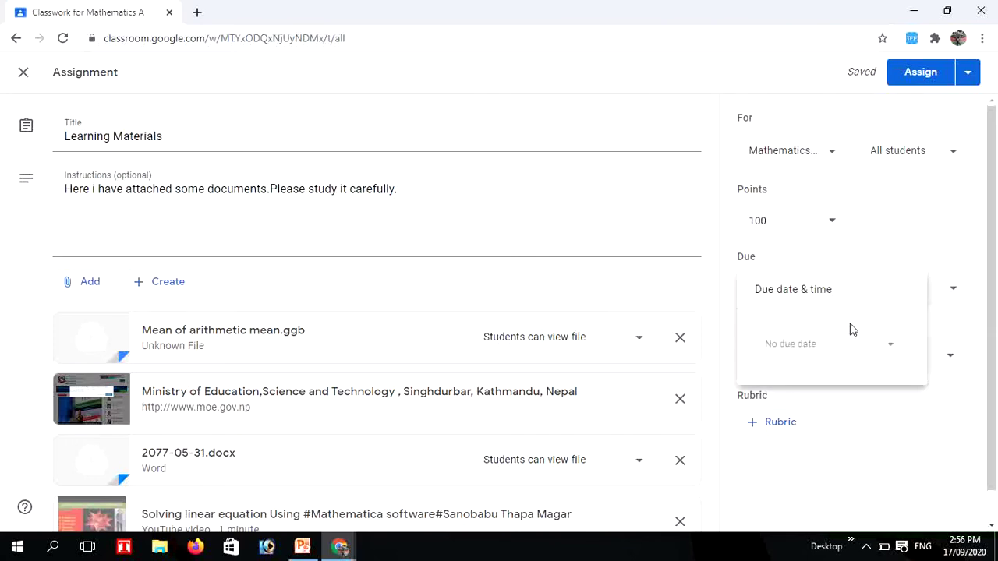
click(890, 350)
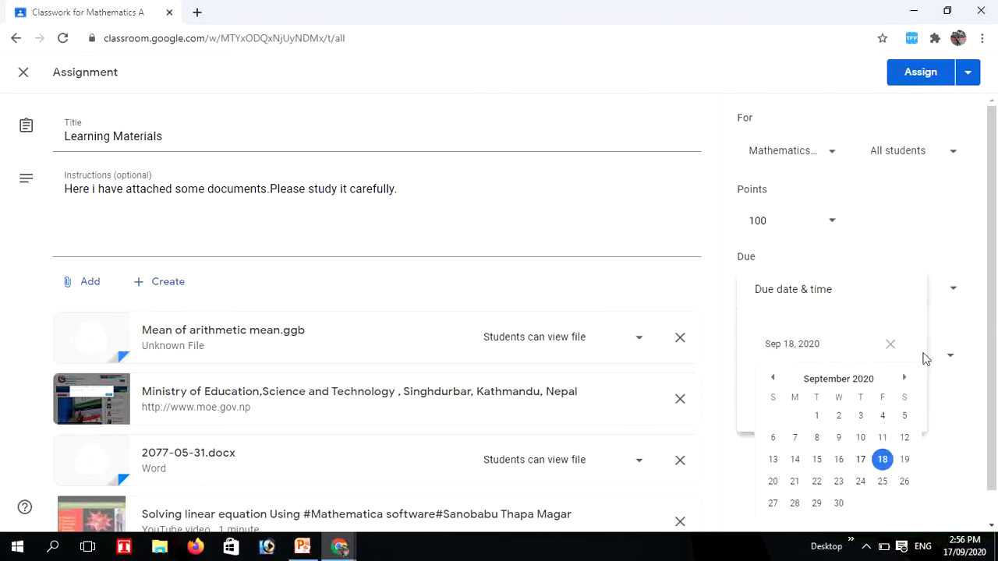
click(992, 349)
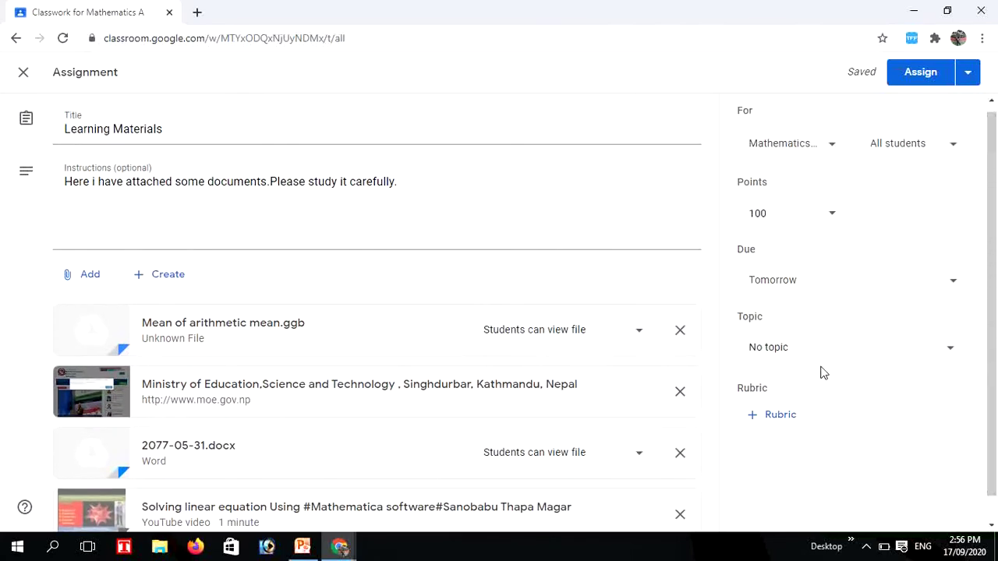
Assign Learning Materials, dismiss the Add a topic tip, and open the class's Google Calendar
click(917, 78)
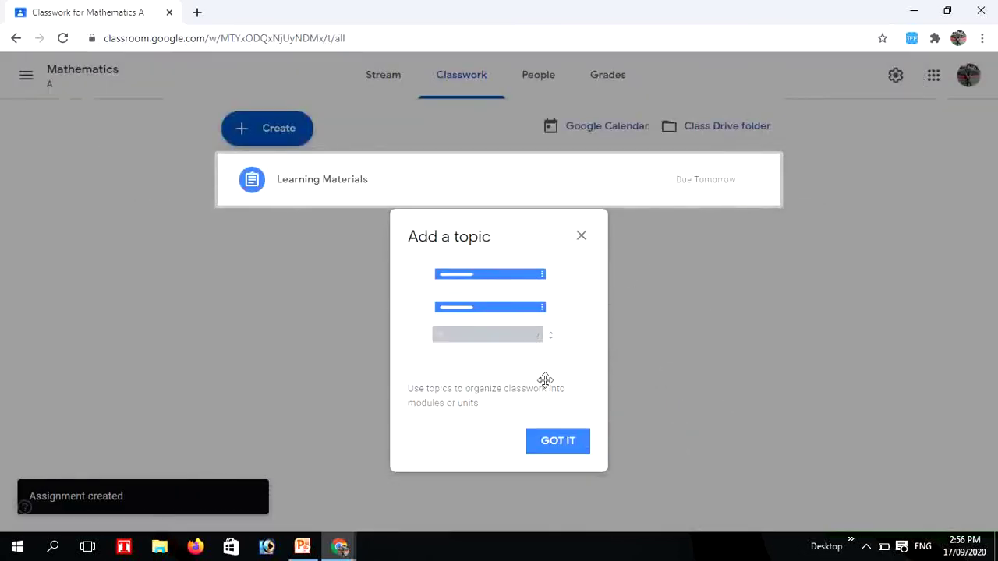
click(549, 453)
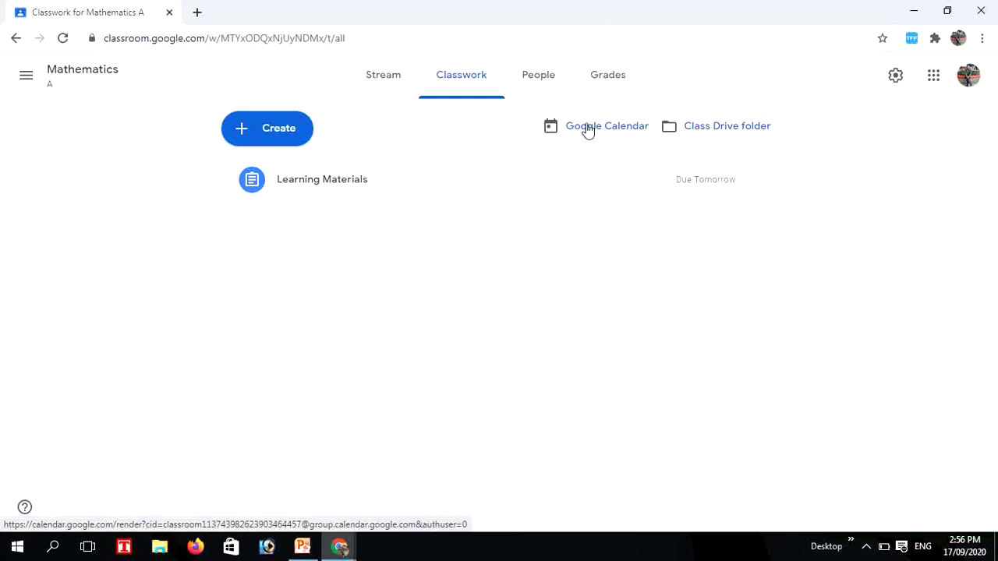
click(588, 129)
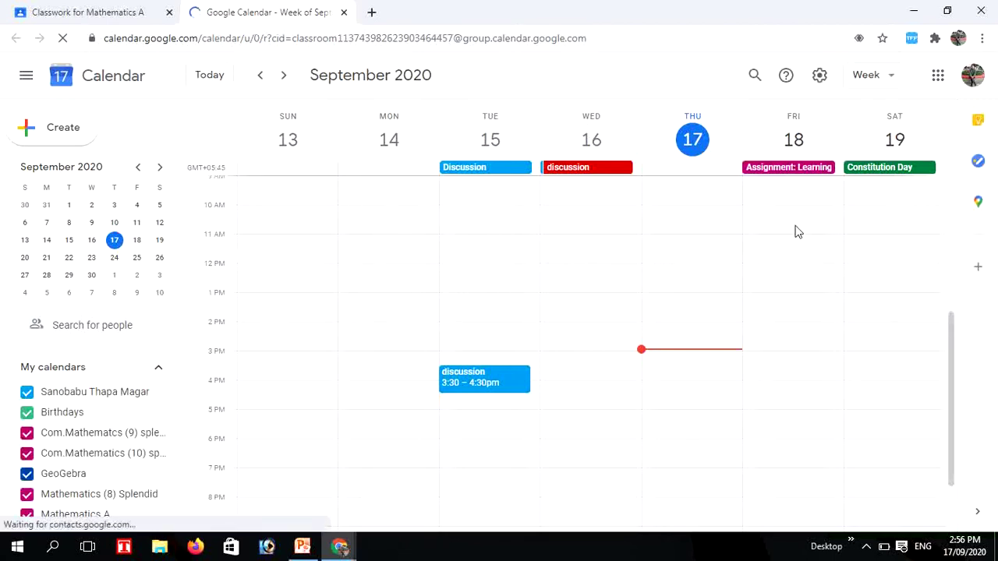
Start a Monday 6 AM event titled 'Video conerencing' in the week containing September 19
drag(951, 335, 945, 263)
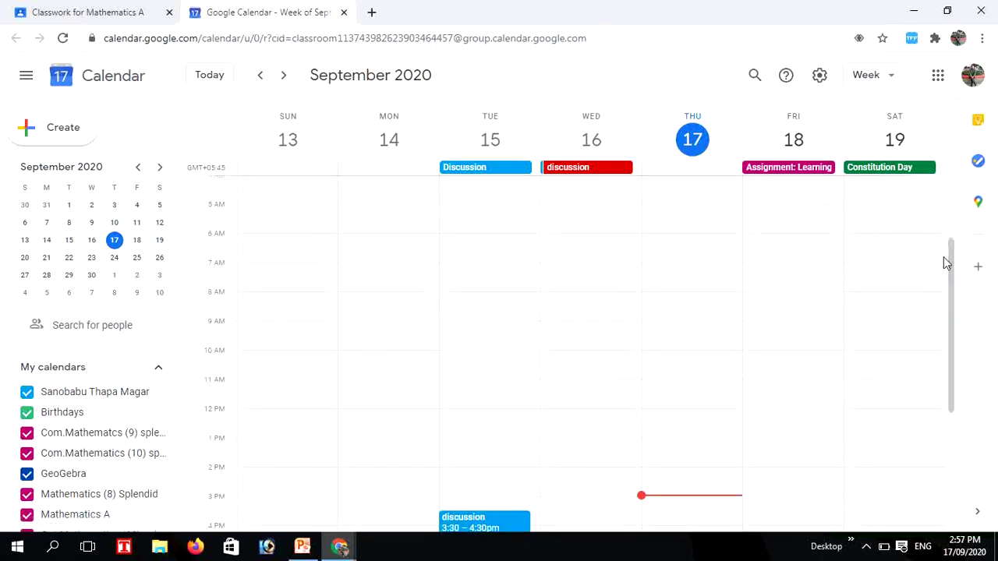
click(164, 242)
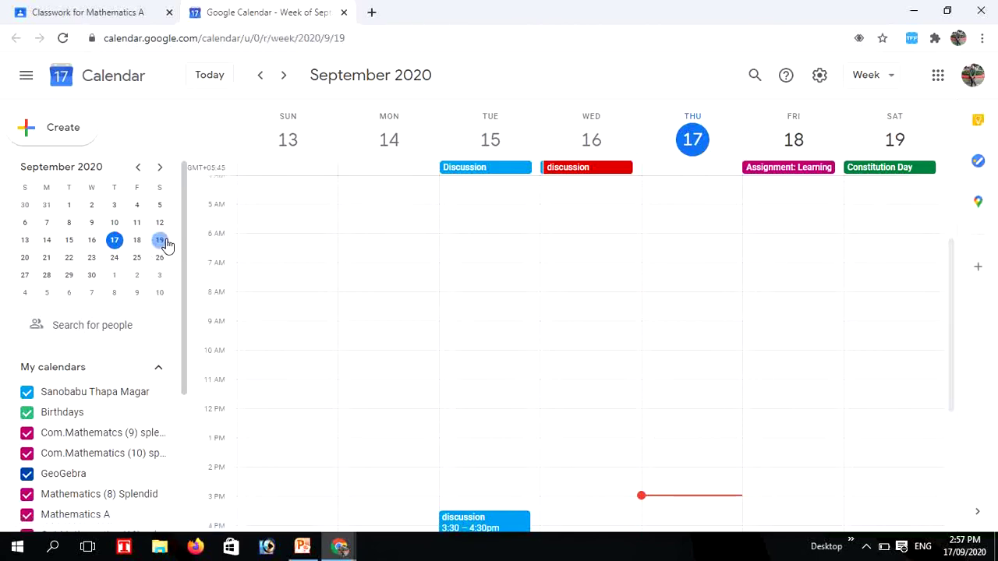
click(358, 242)
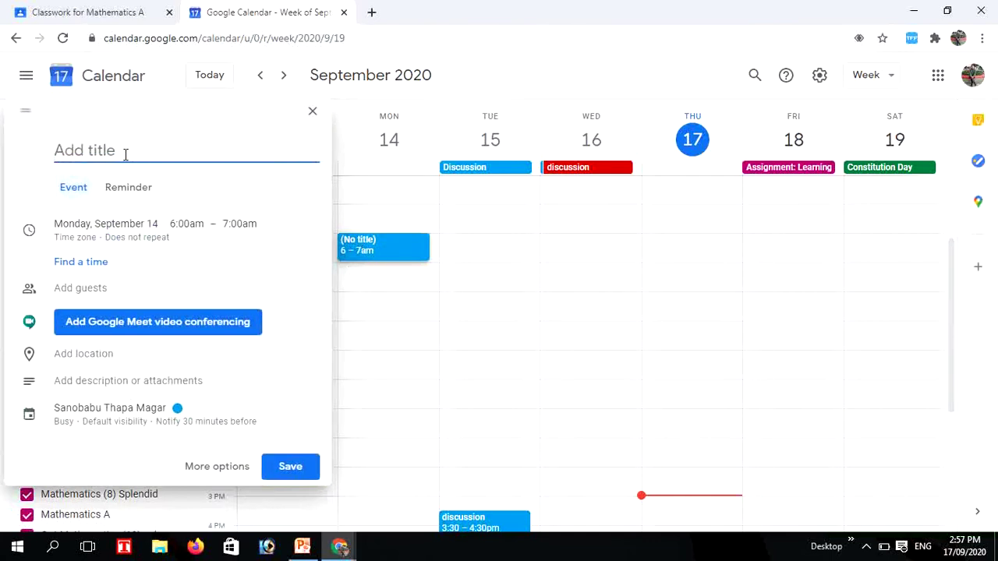
text(Video c)
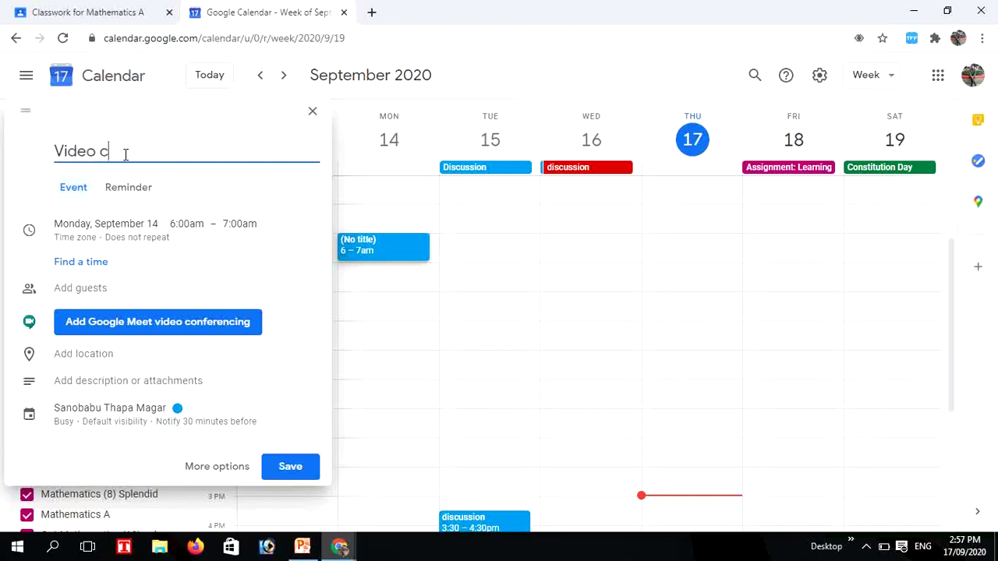
text(onferencing)
click(125, 154)
key(BackSpace)
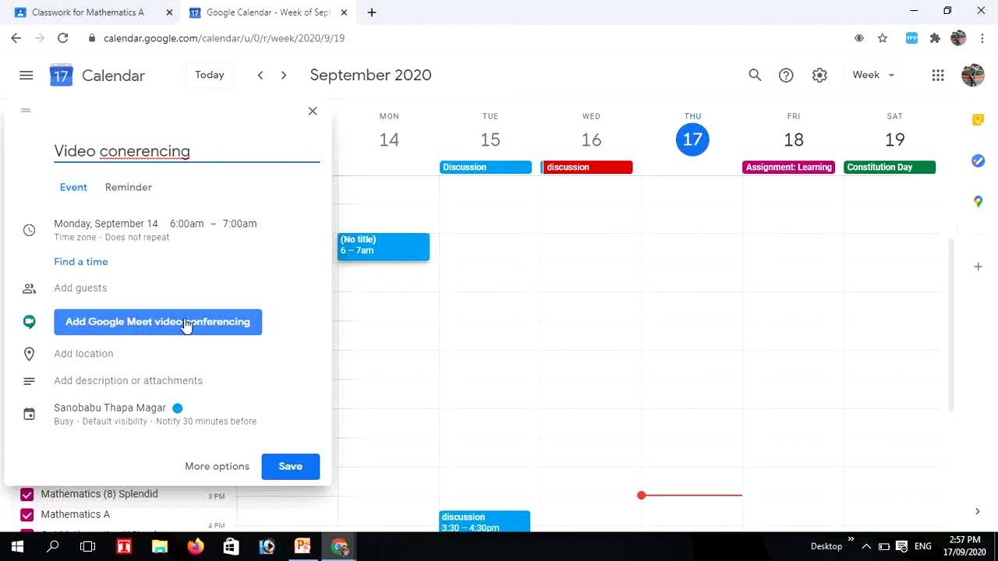
Add Google Meet conferencing to the event, copy its meeting link, and save it
click(176, 324)
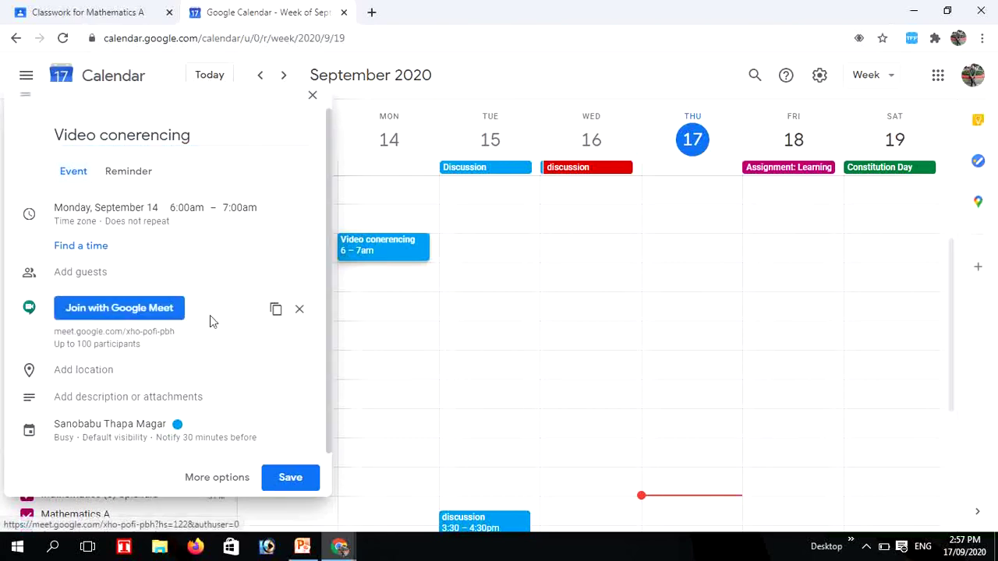
click(275, 311)
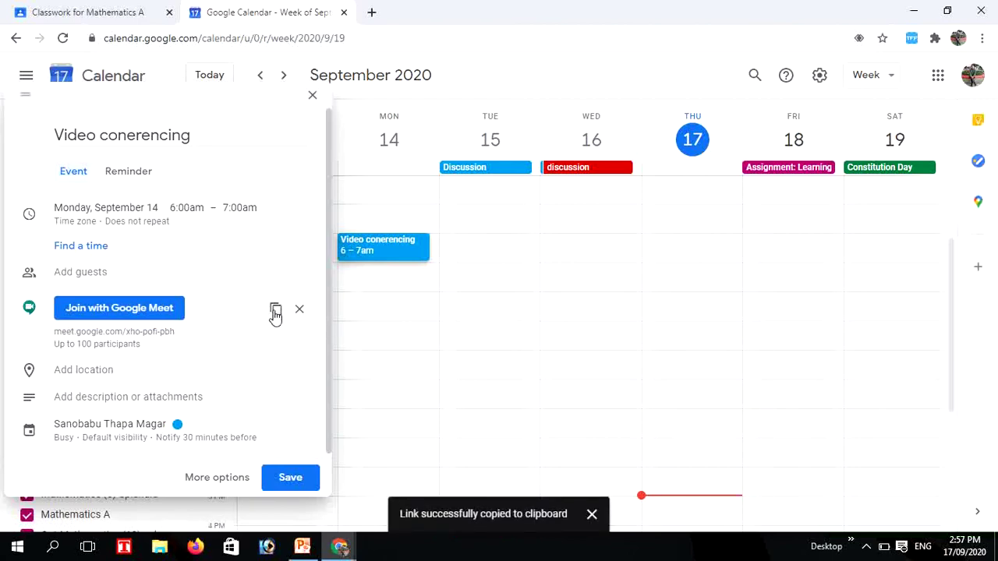
click(290, 480)
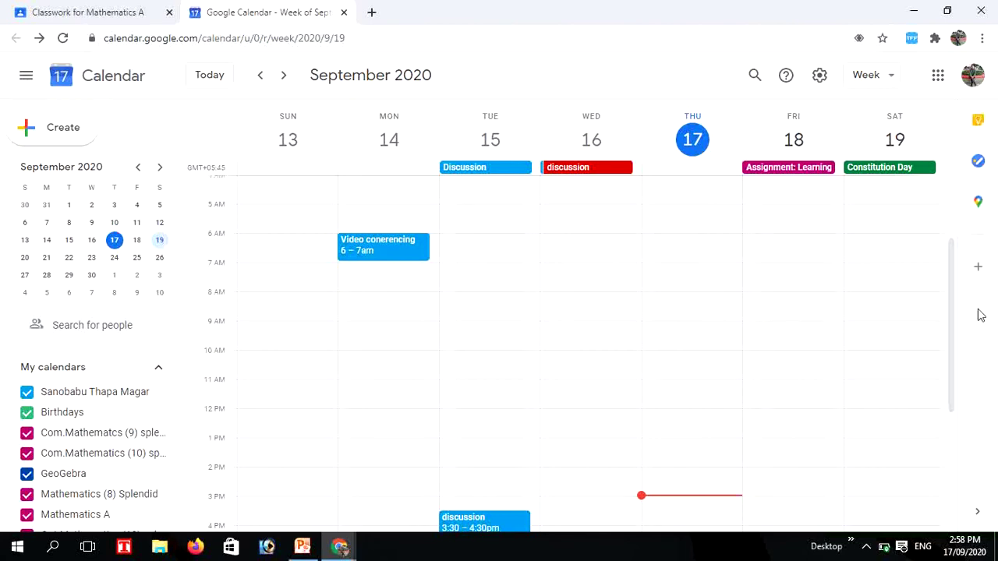
Use the system tray, then switch back to the Classwork for Mathematics A tab
click(866, 548)
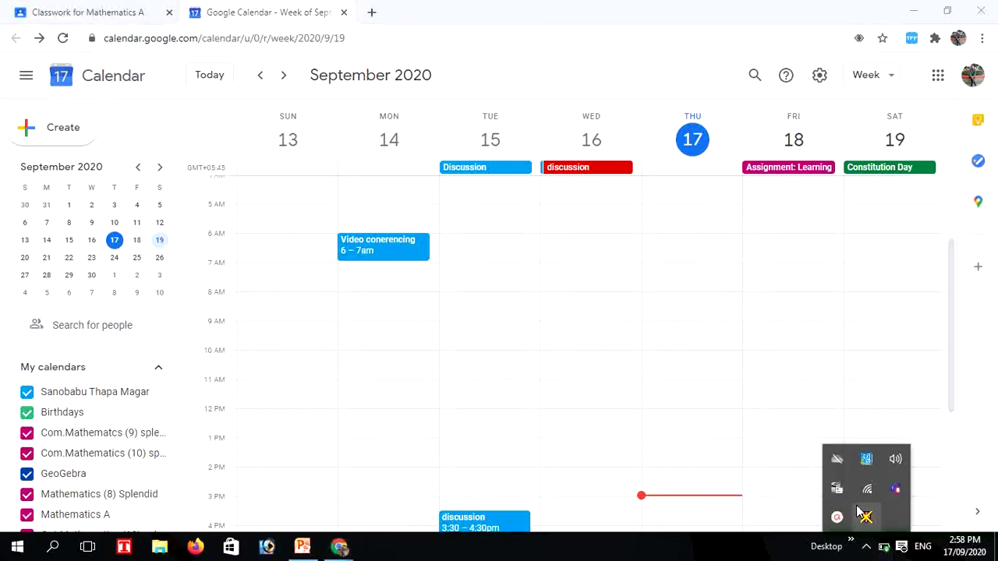
click(837, 519)
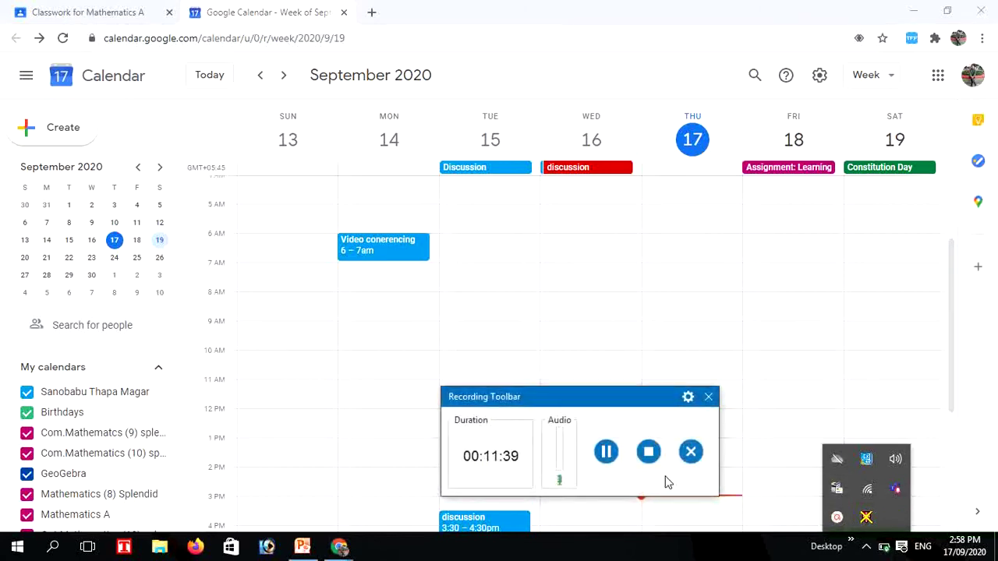
click(708, 397)
click(616, 474)
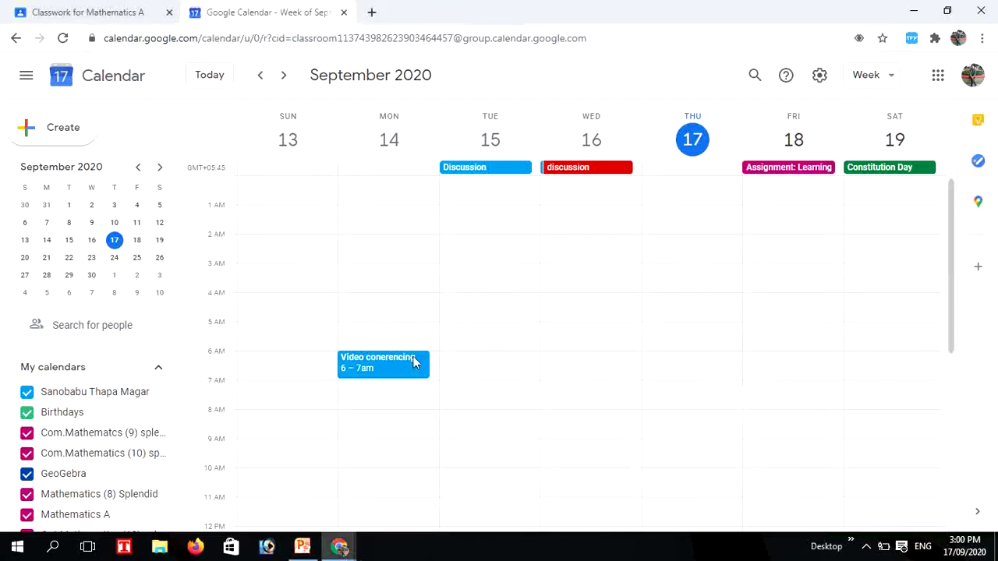
click(110, 16)
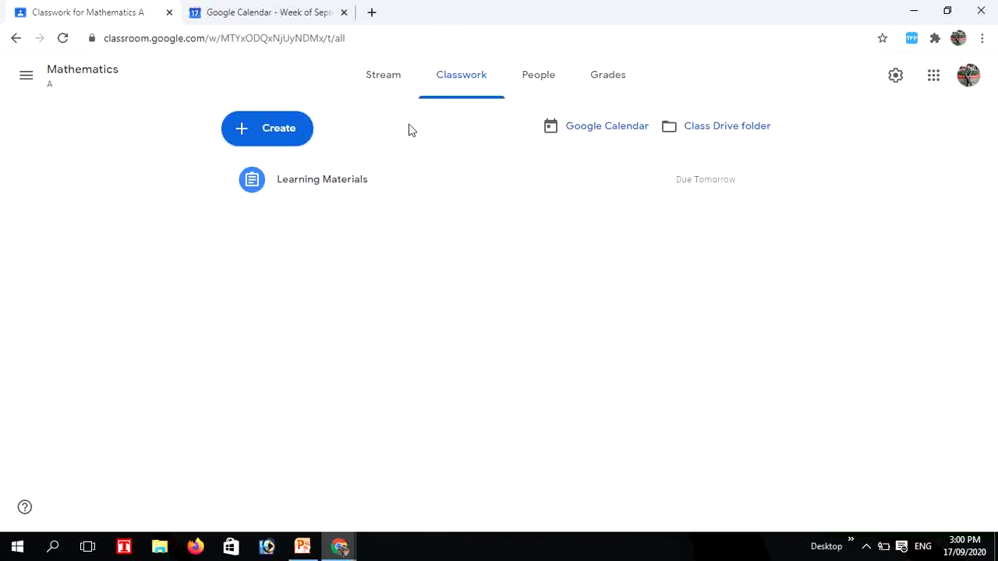
click(375, 78)
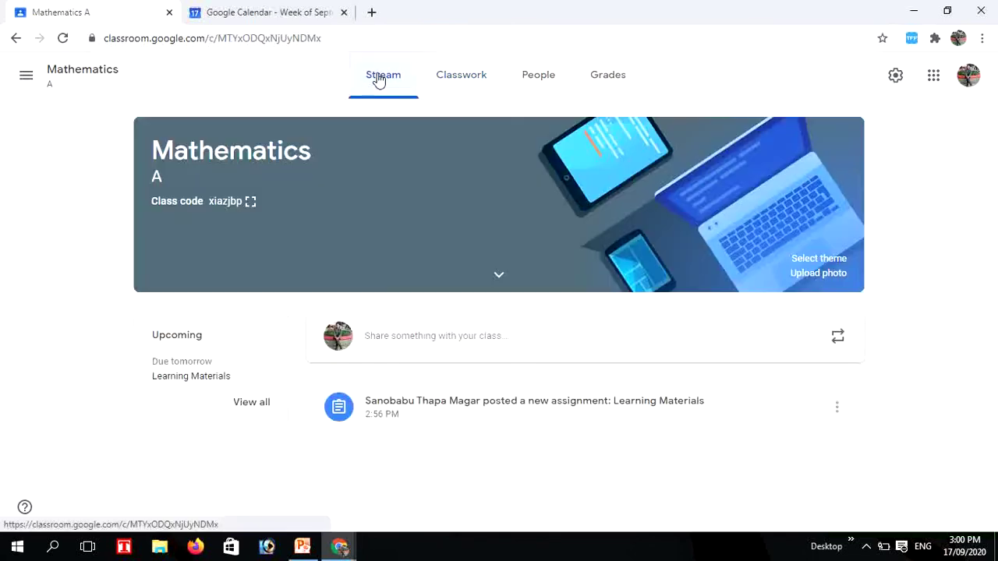
click(383, 340)
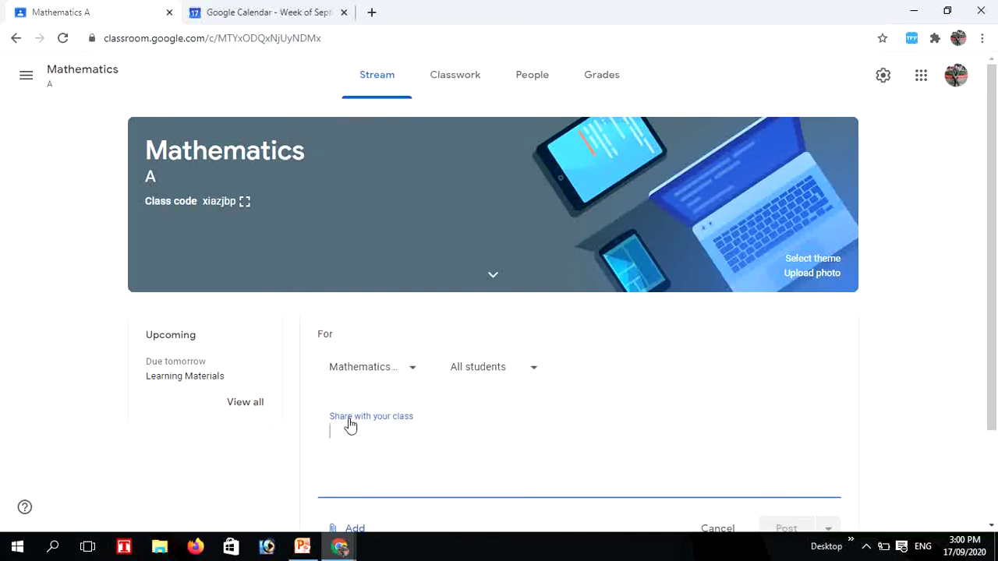
key(ctrl+v)
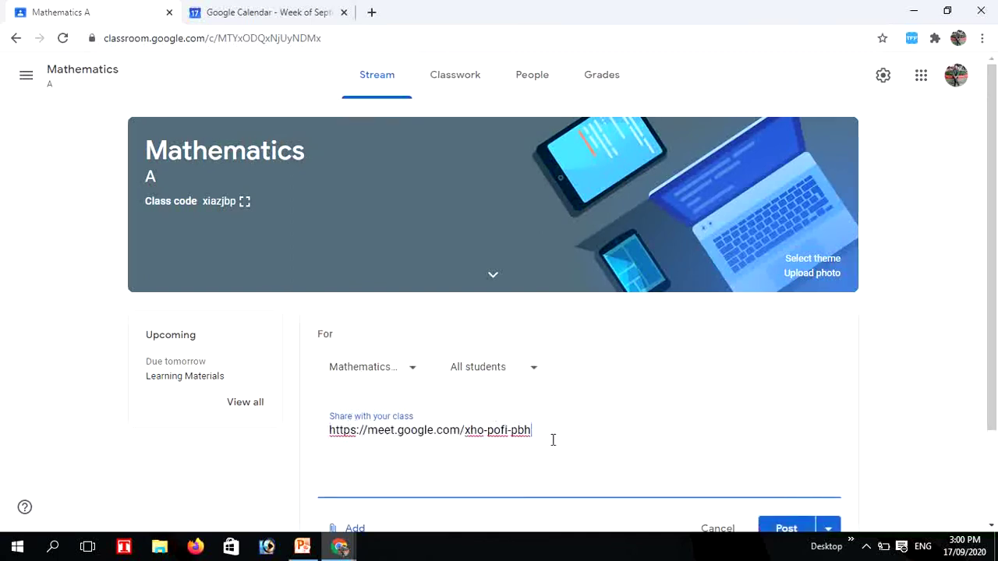
drag(991, 363, 990, 430)
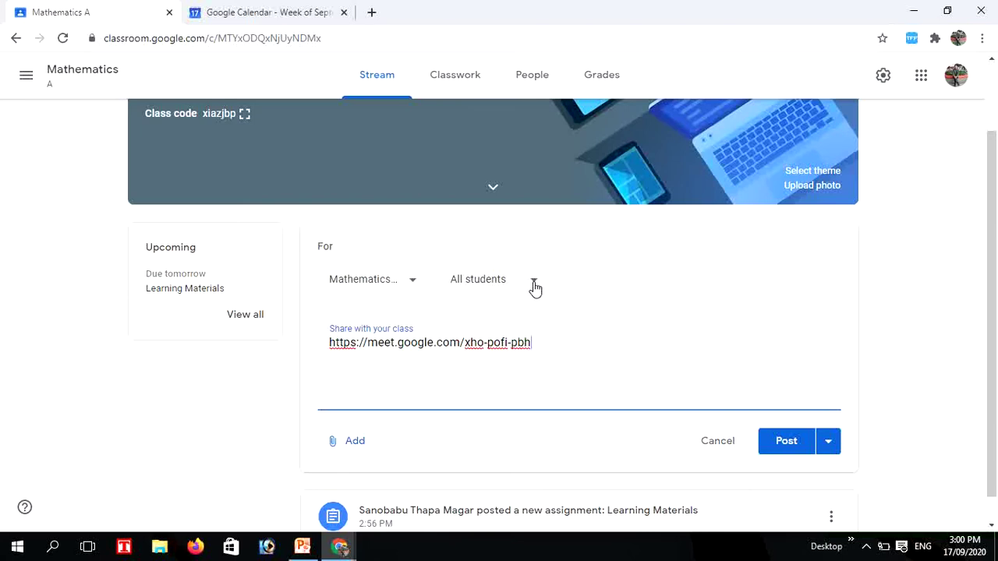
click(534, 282)
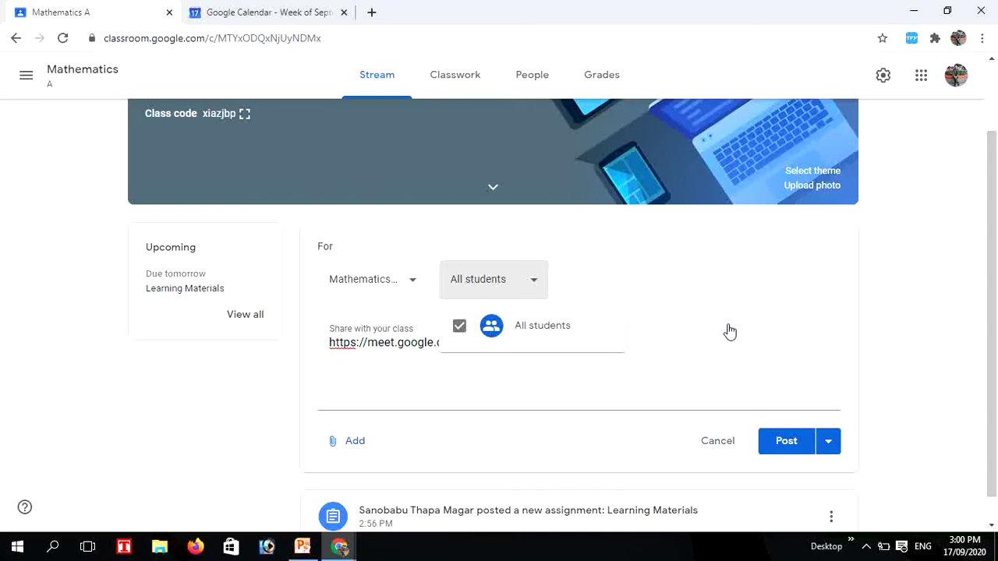
click(679, 368)
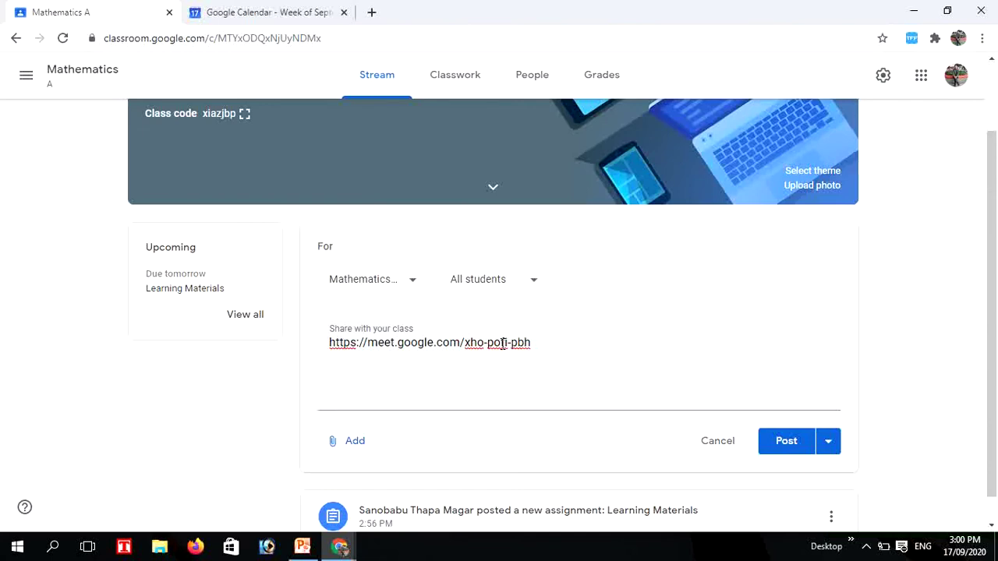
click(786, 441)
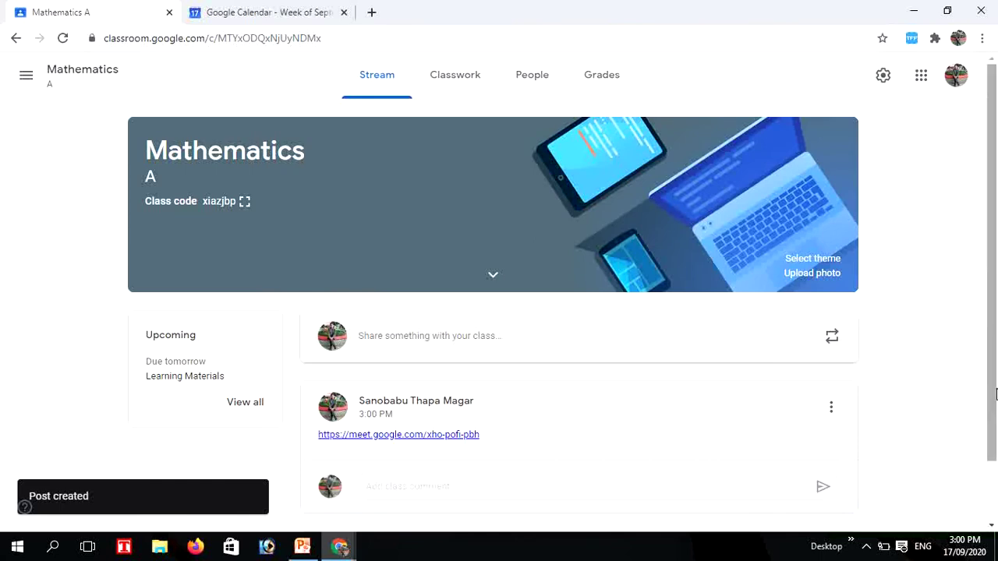
drag(989, 392, 983, 412)
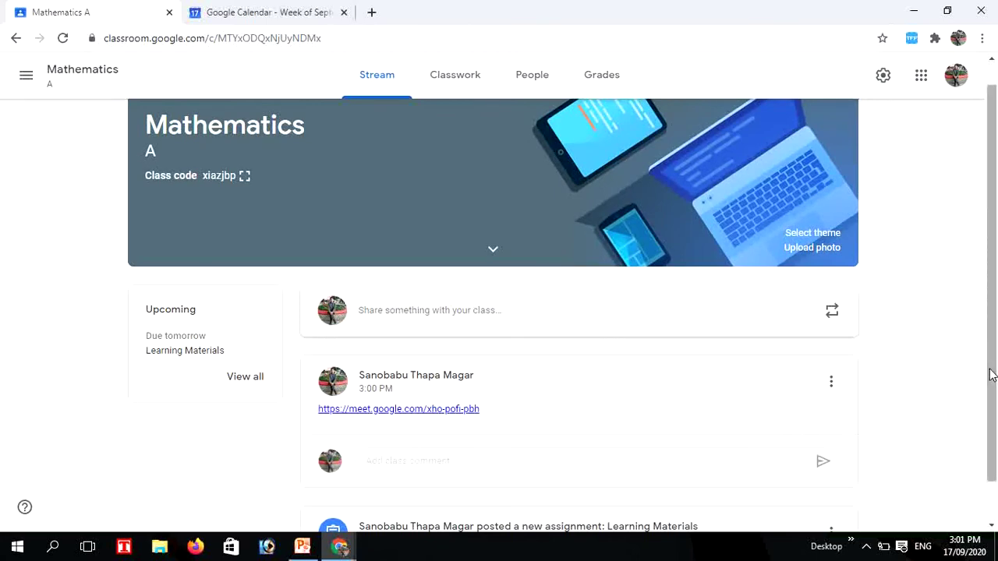
drag(992, 375, 993, 445)
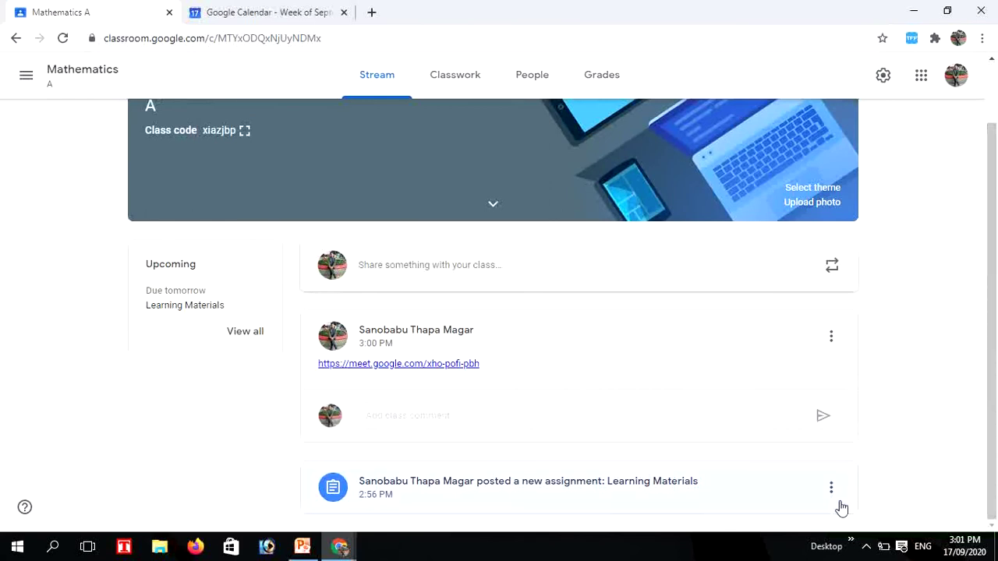
click(865, 546)
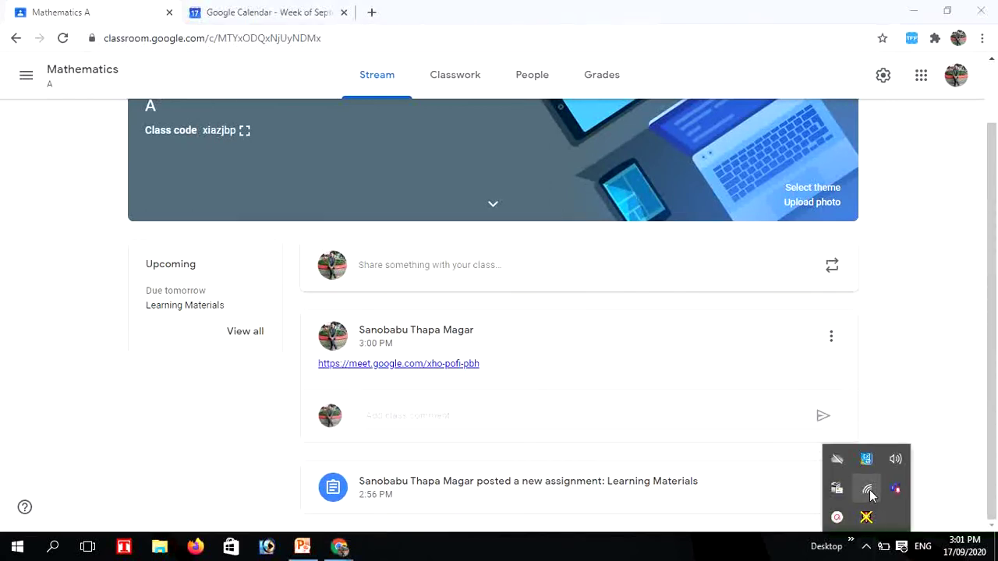
click(837, 518)
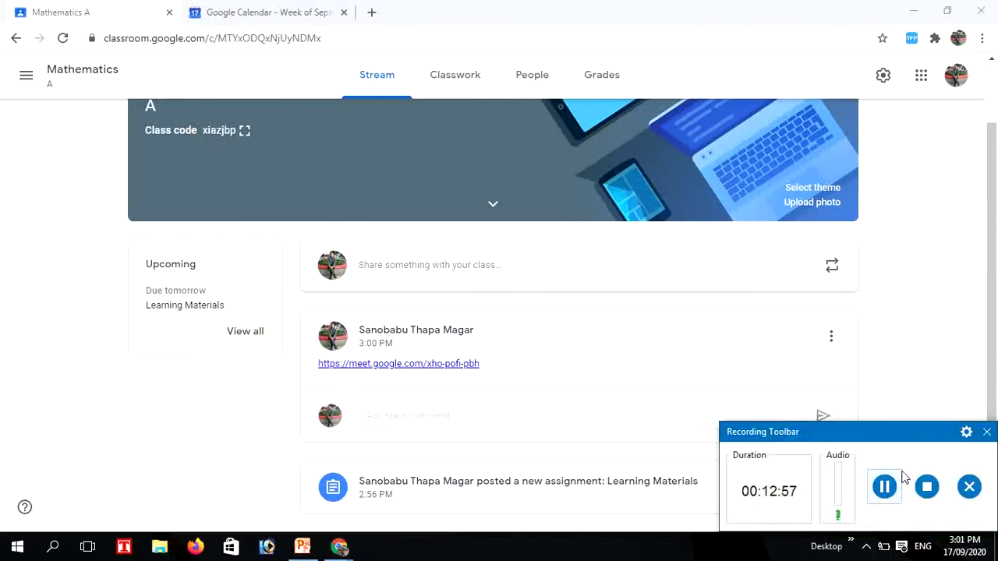
click(986, 434)
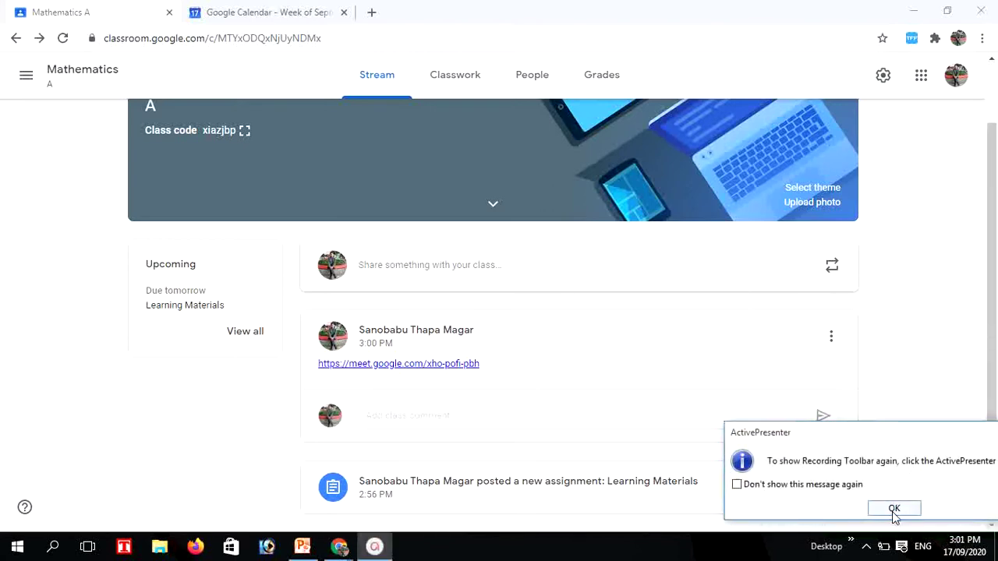
click(894, 509)
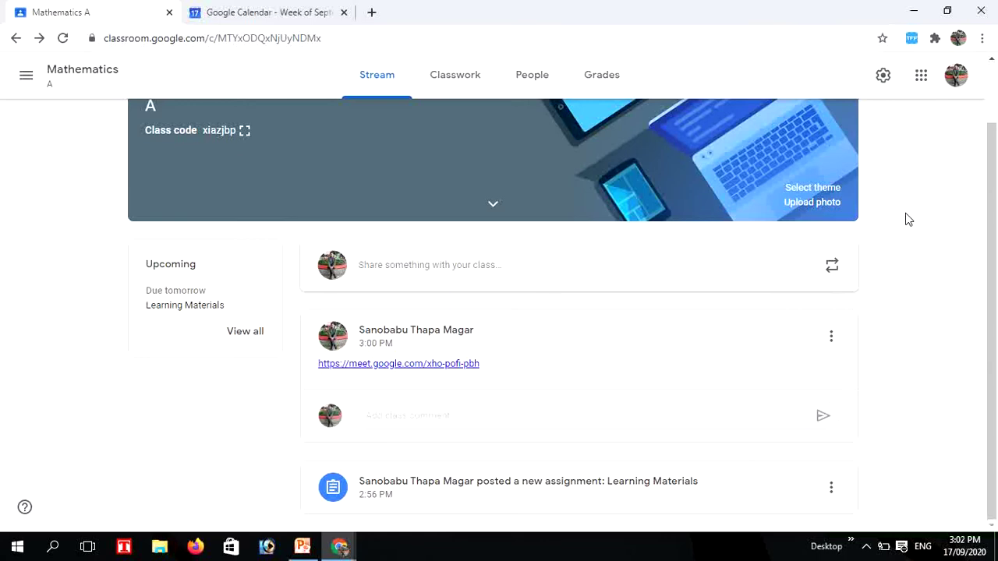
click(883, 77)
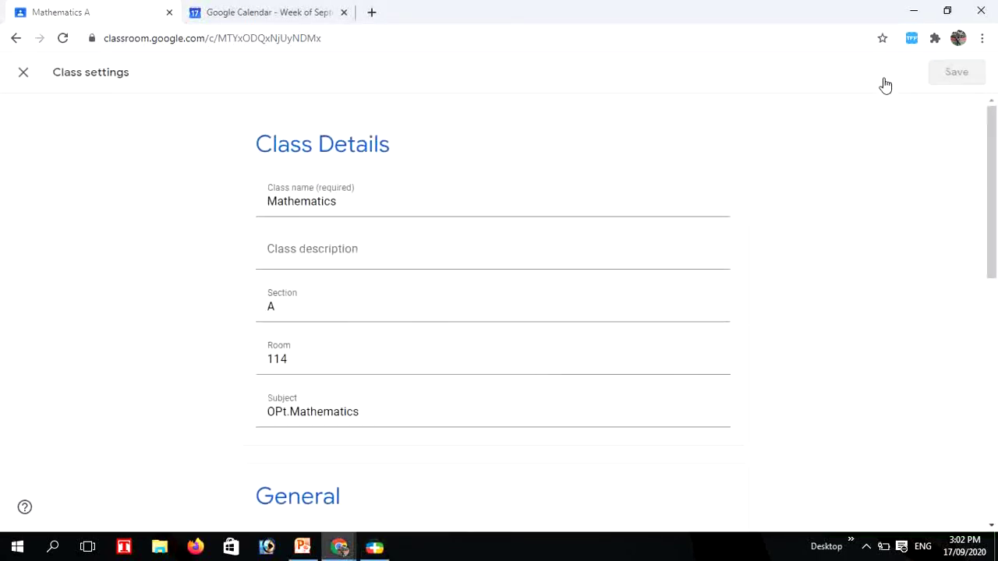
drag(992, 206, 996, 380)
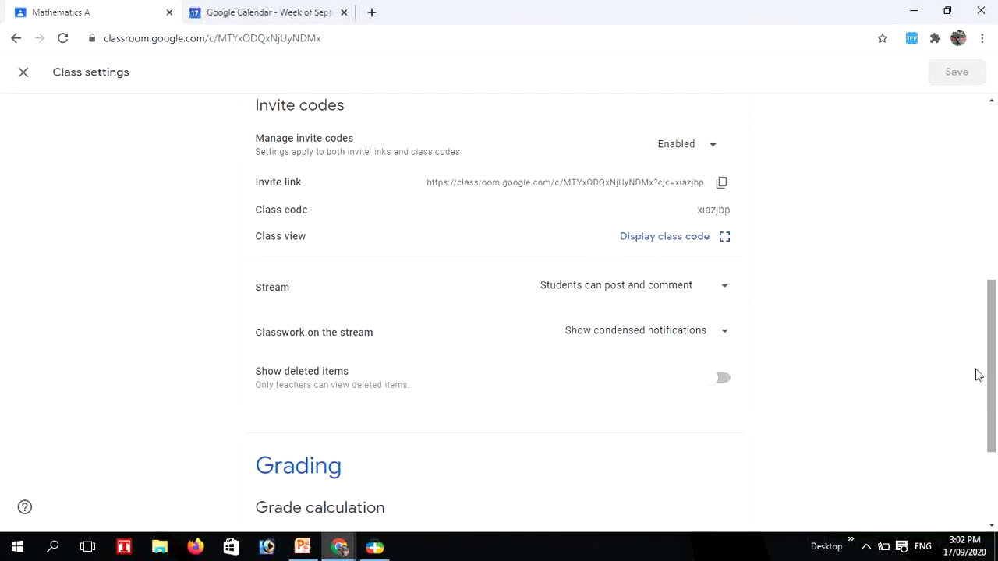
click(718, 158)
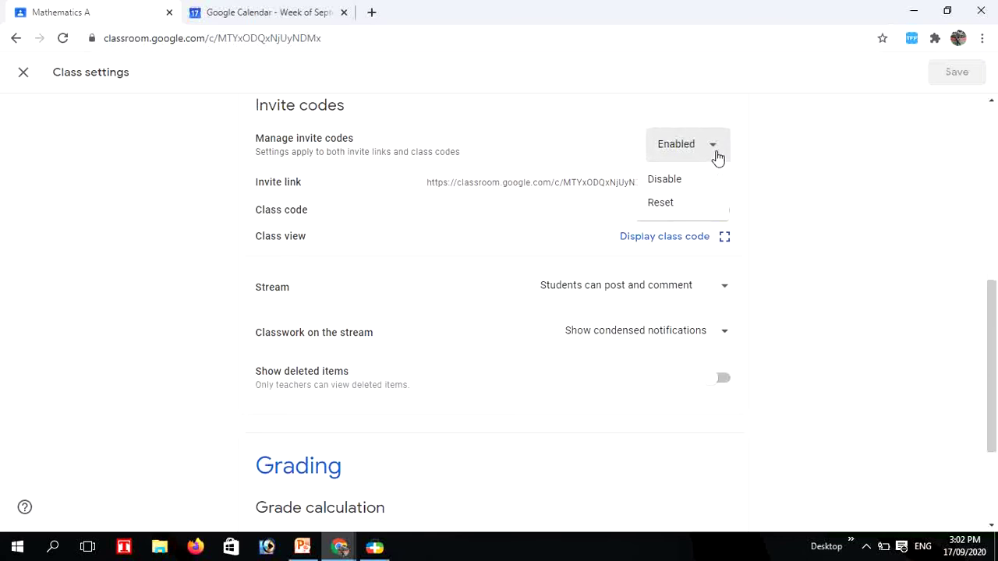
click(661, 203)
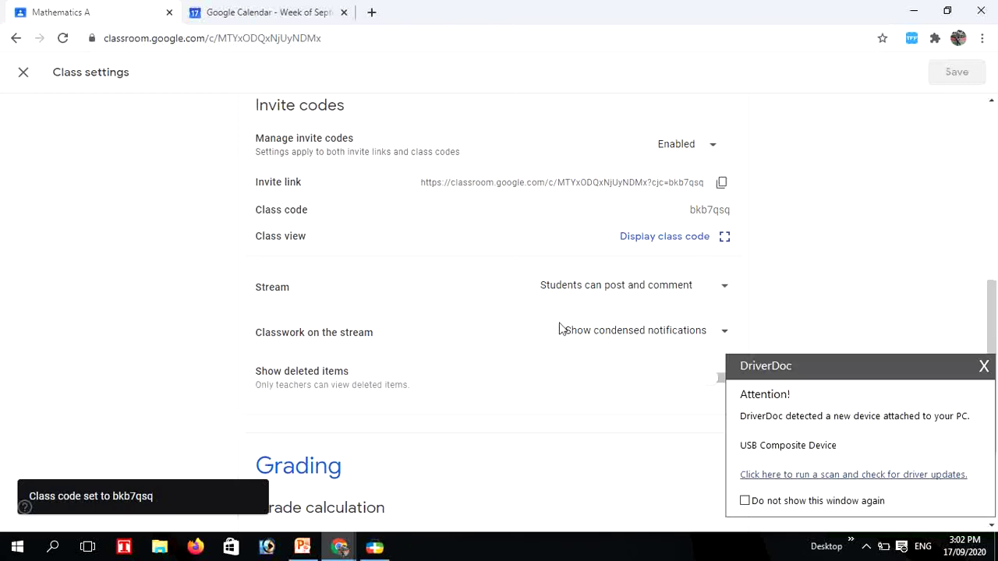
click(983, 365)
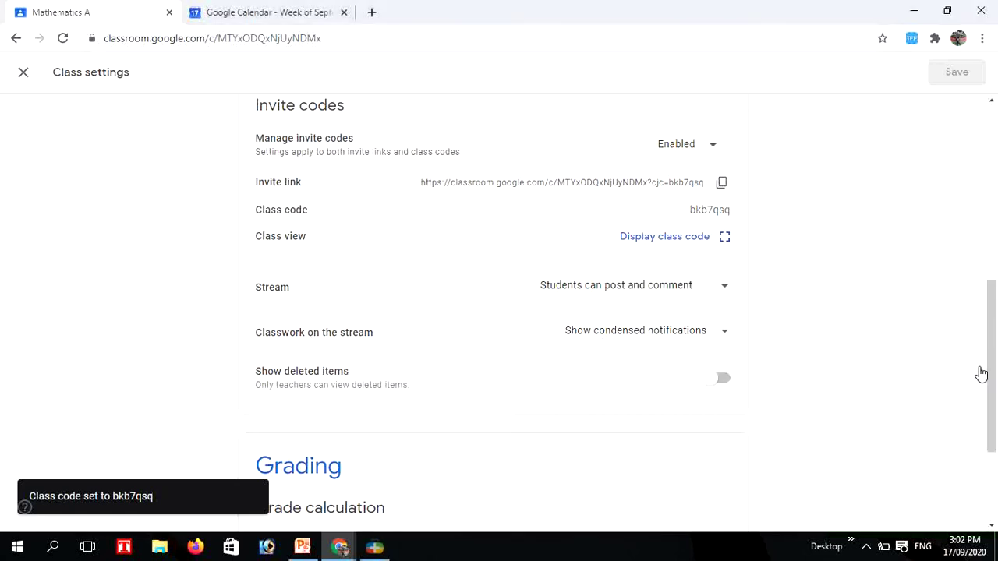
drag(992, 335, 992, 372)
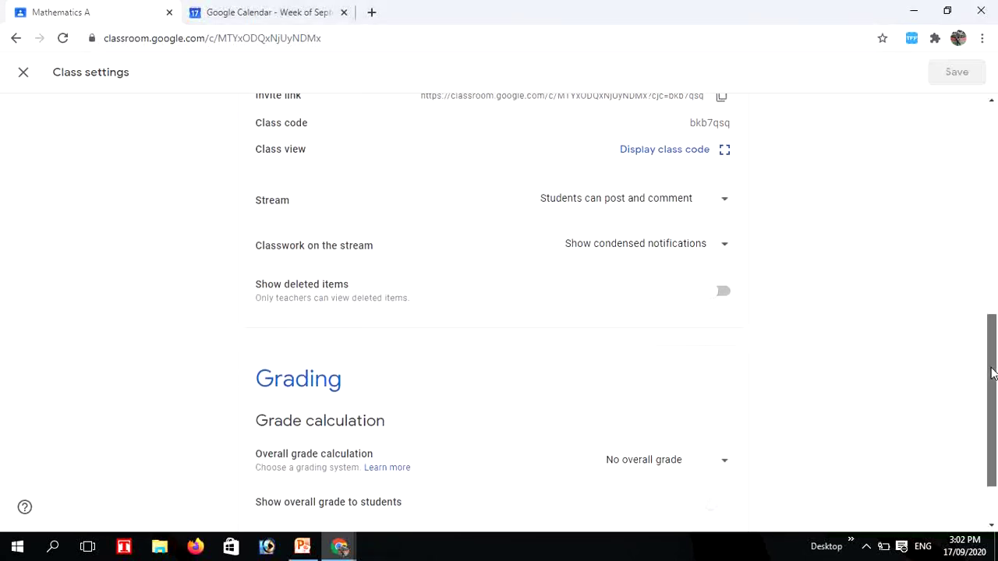
Set Stream to 'Students can only comment', keep classwork as condensed notifications, and save
click(724, 204)
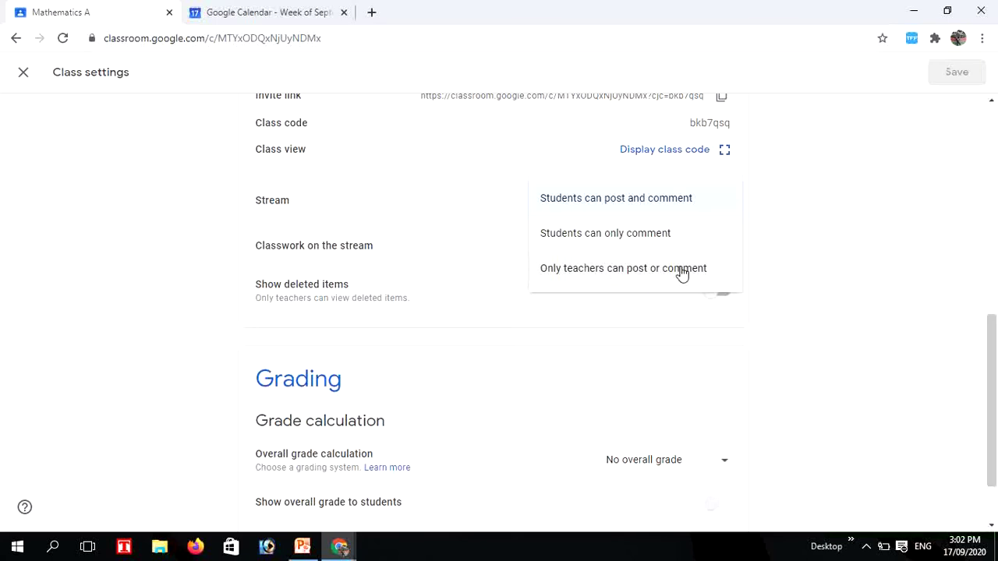
click(628, 236)
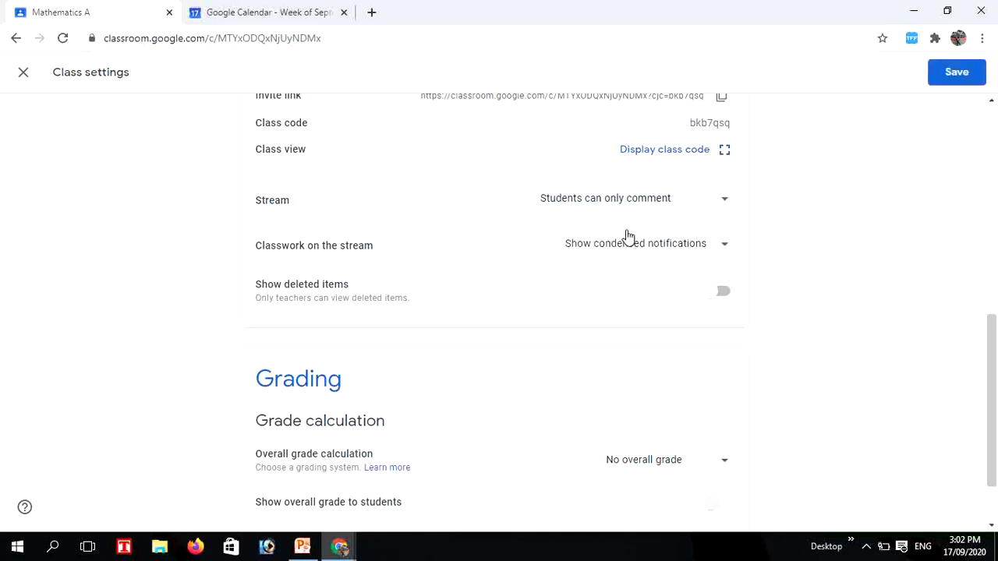
click(724, 246)
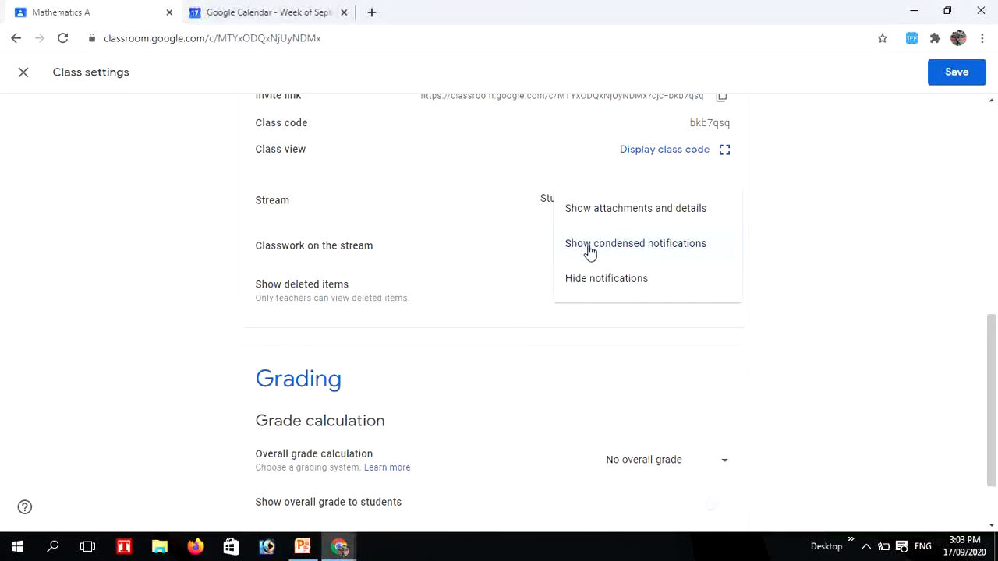
click(590, 251)
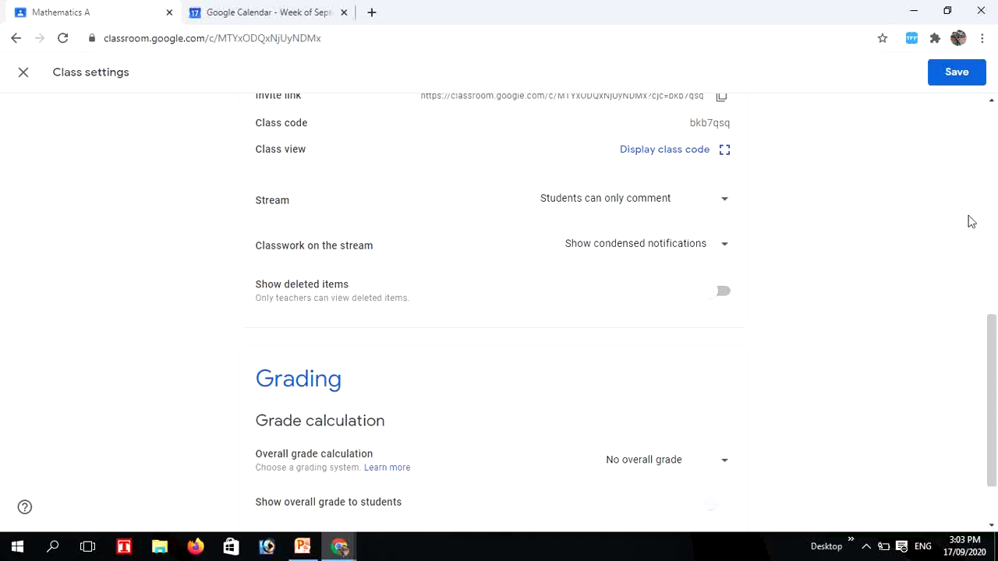
drag(993, 335, 992, 410)
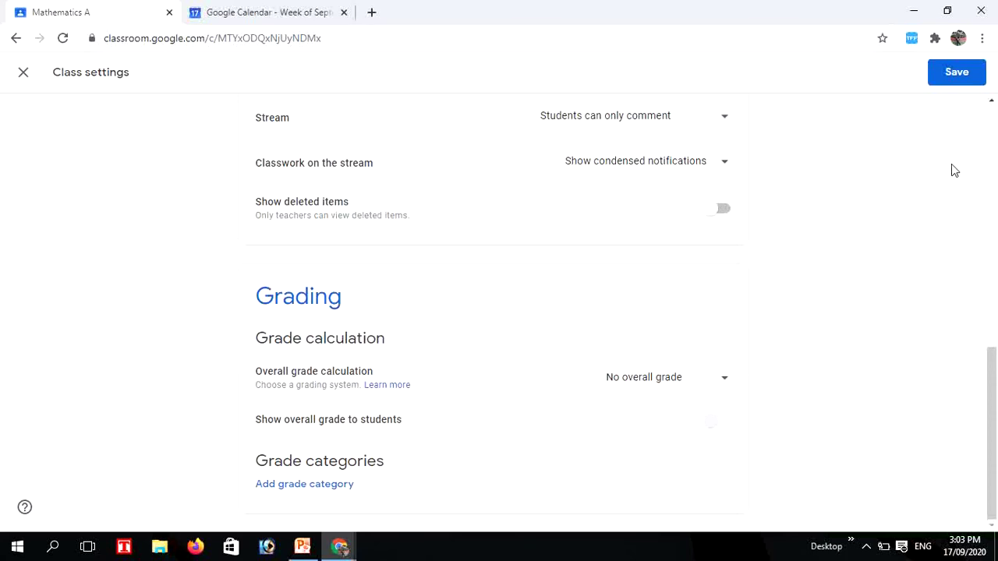
click(955, 73)
click(955, 72)
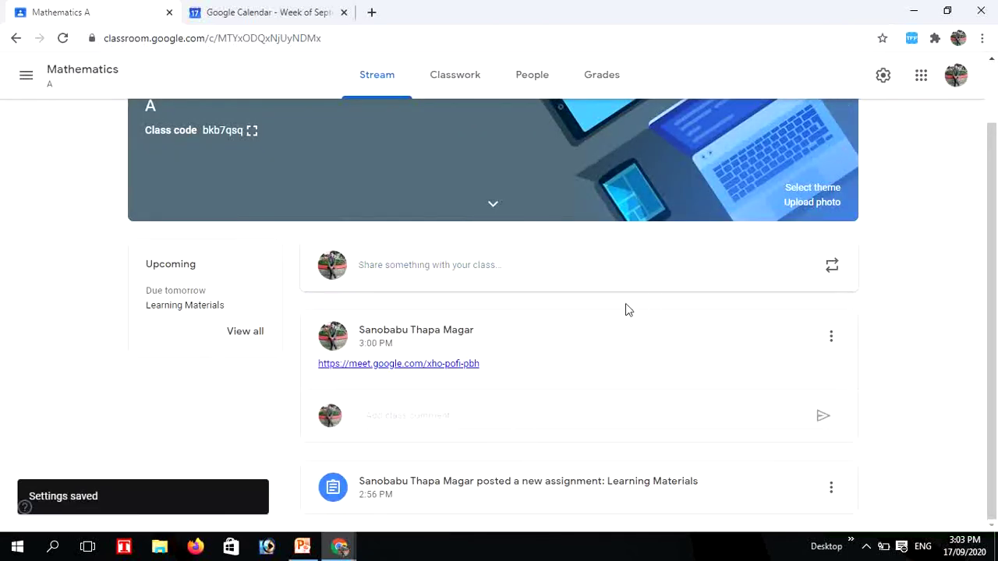
drag(994, 254, 993, 336)
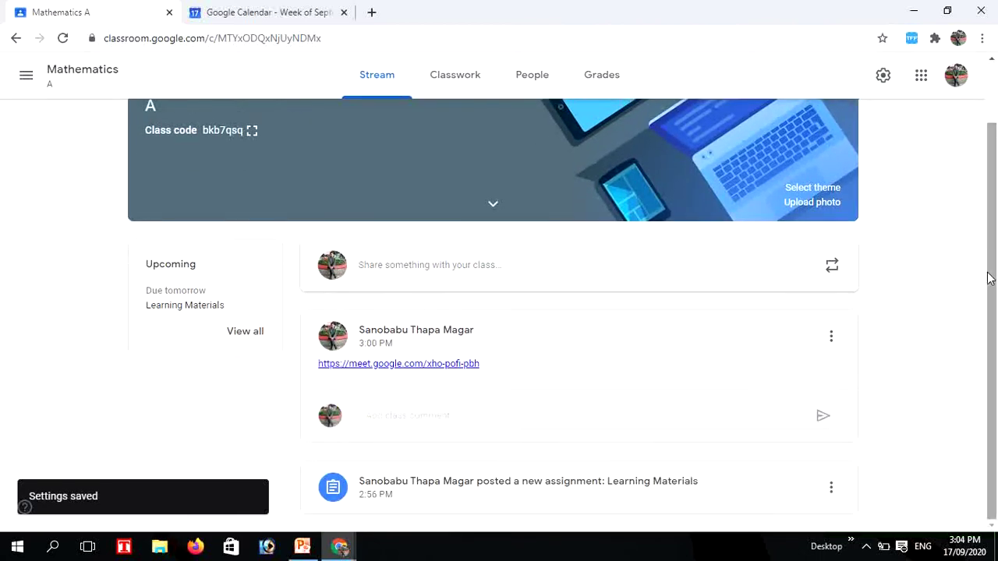
drag(988, 290, 986, 222)
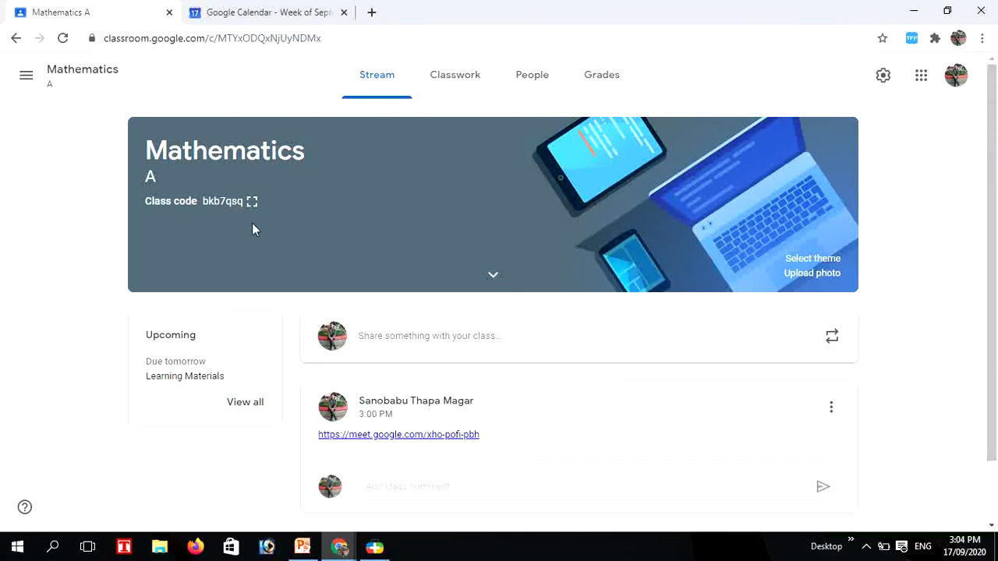
click(252, 202)
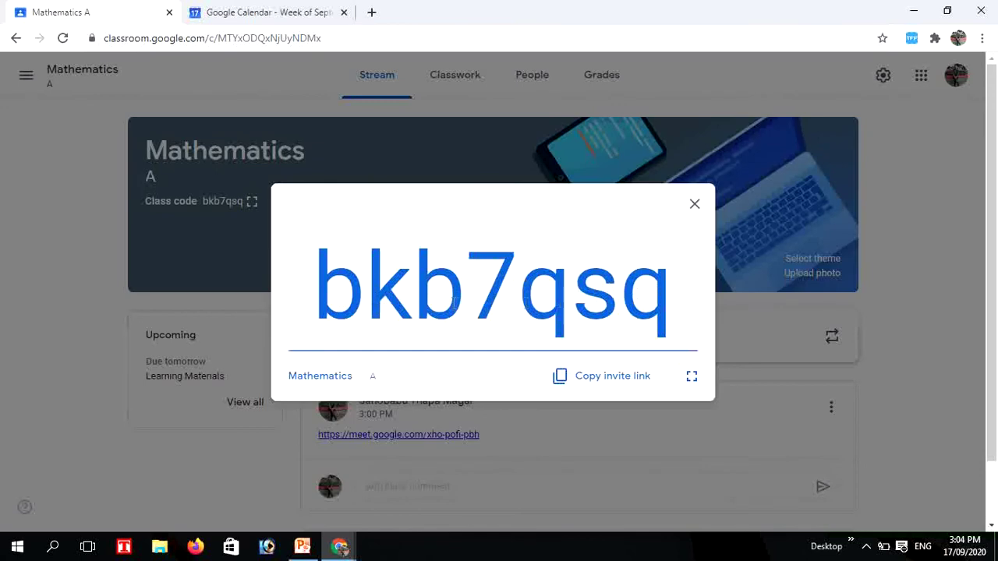
Pause the recorder from the system tray and place Firefox beside the Chrome window
click(865, 547)
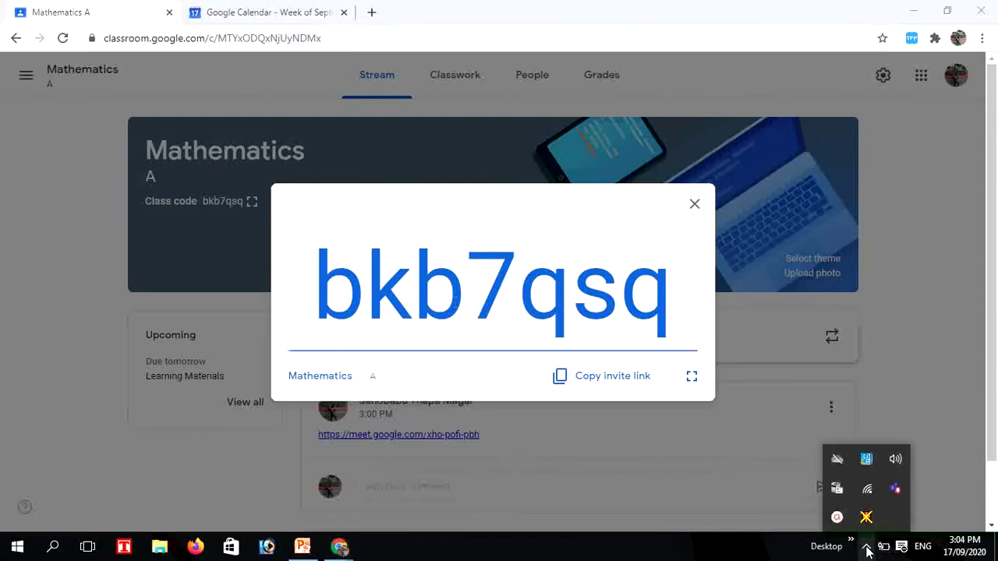
click(836, 517)
click(884, 489)
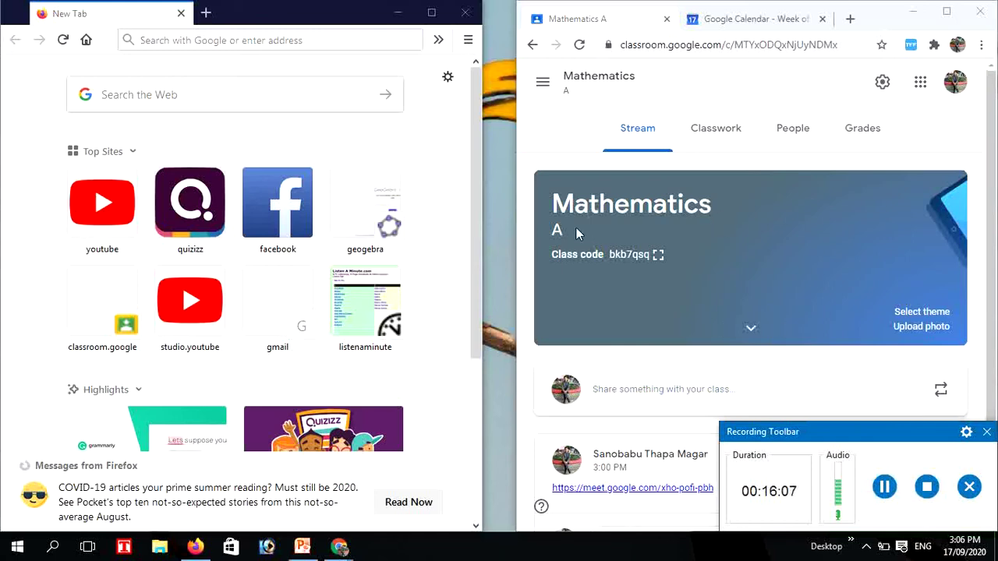
click(657, 254)
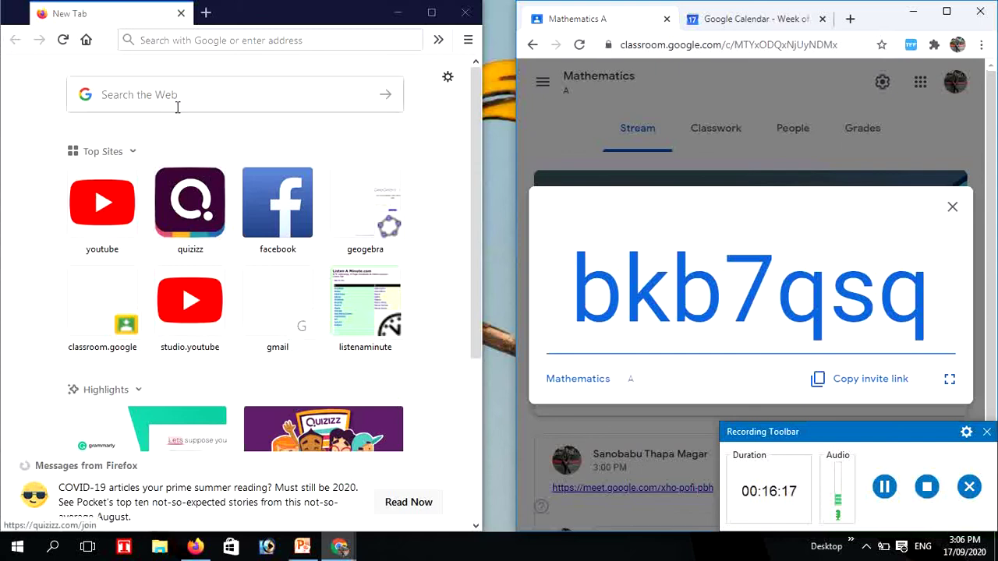
click(141, 40)
click(141, 40)
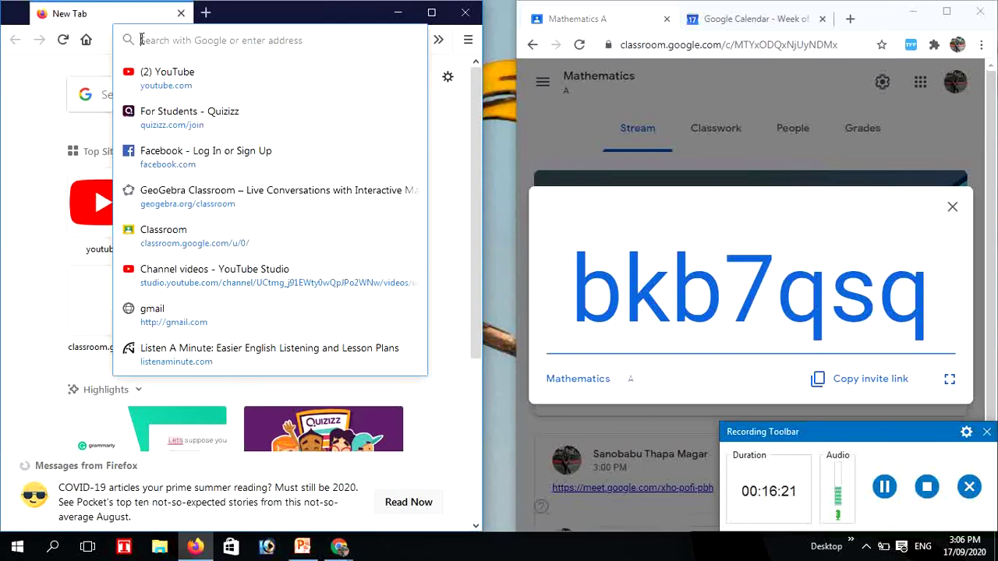
text(class)
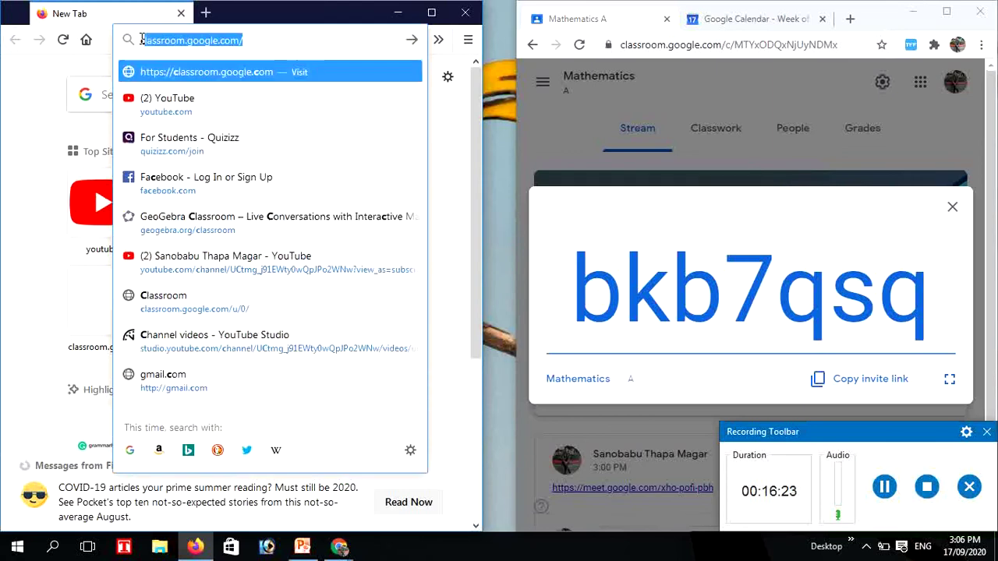
text(room.g)
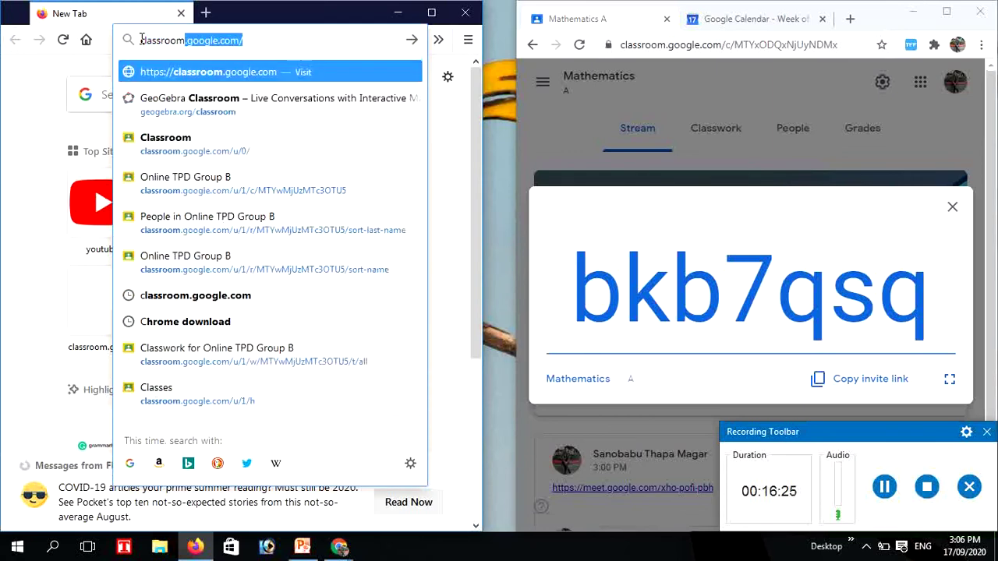
text(oogle.com)
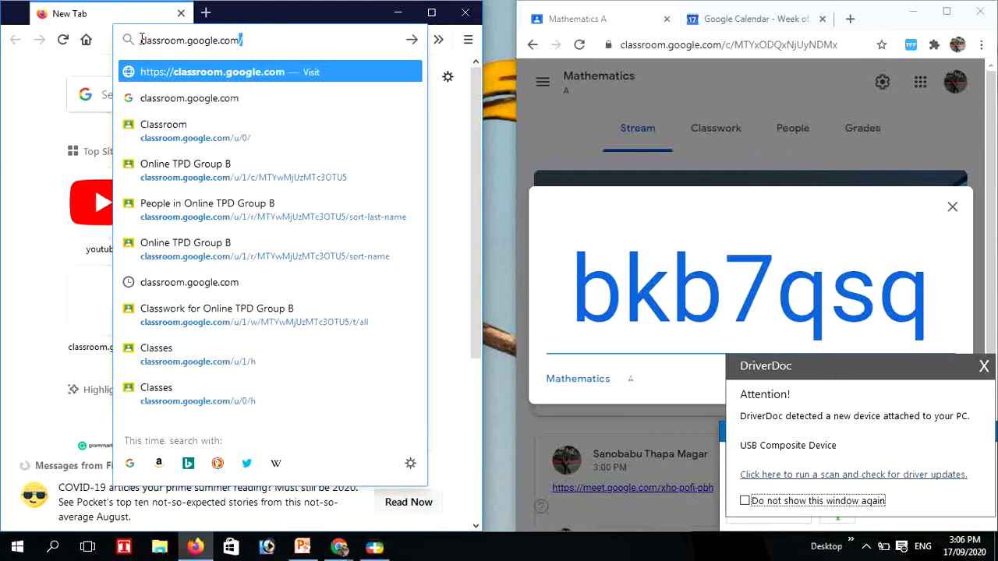
key(Return)
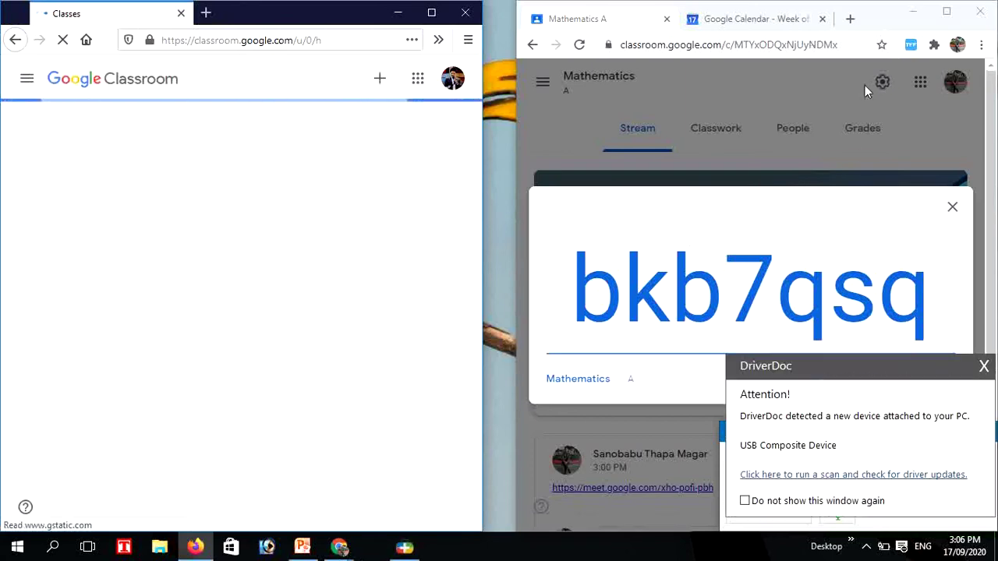
click(983, 364)
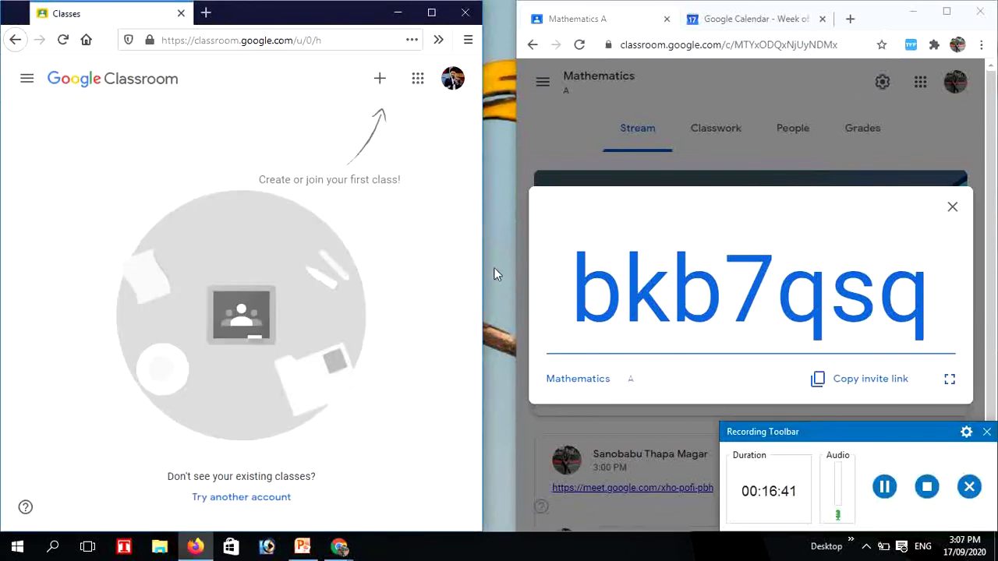
click(378, 85)
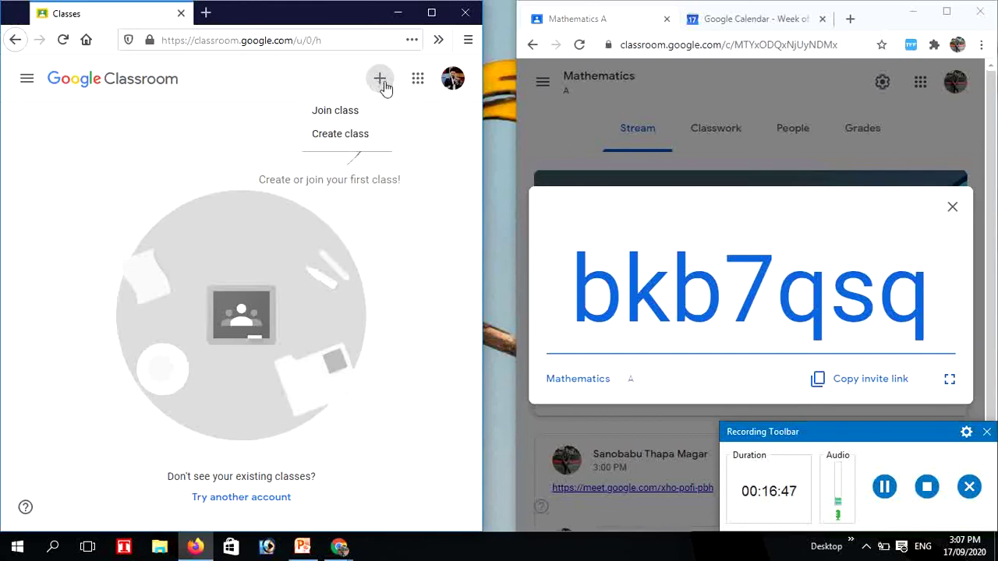
click(339, 114)
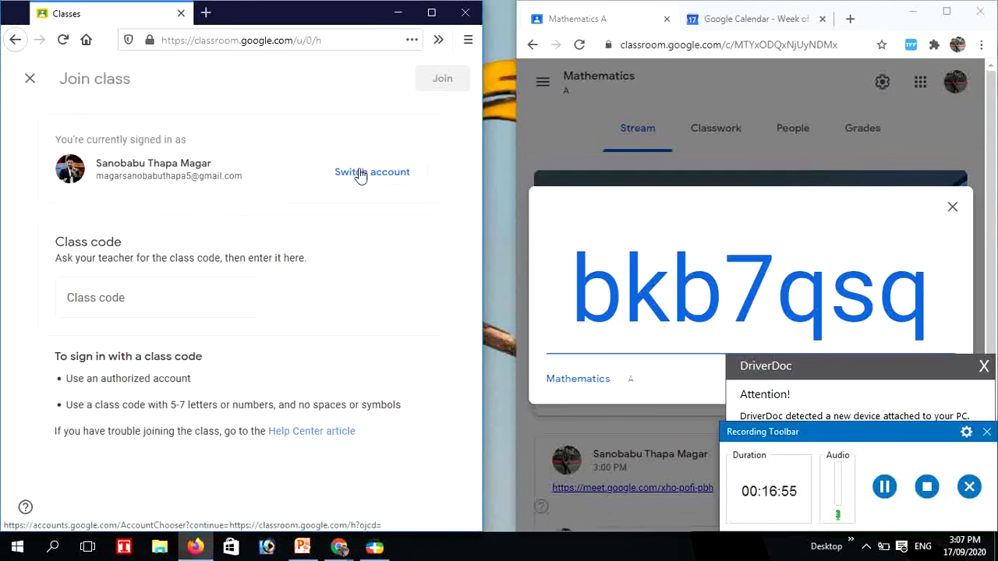
click(129, 297)
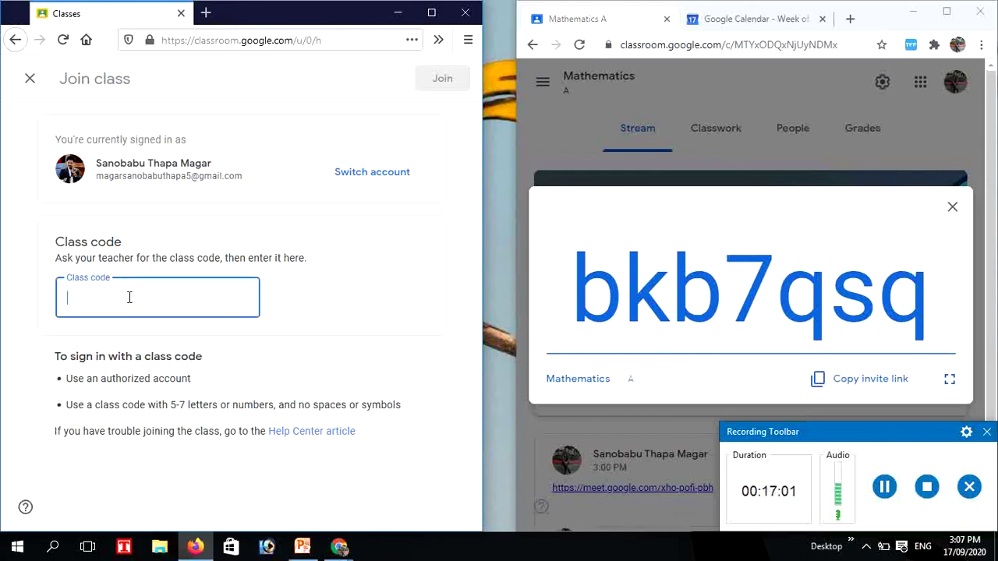
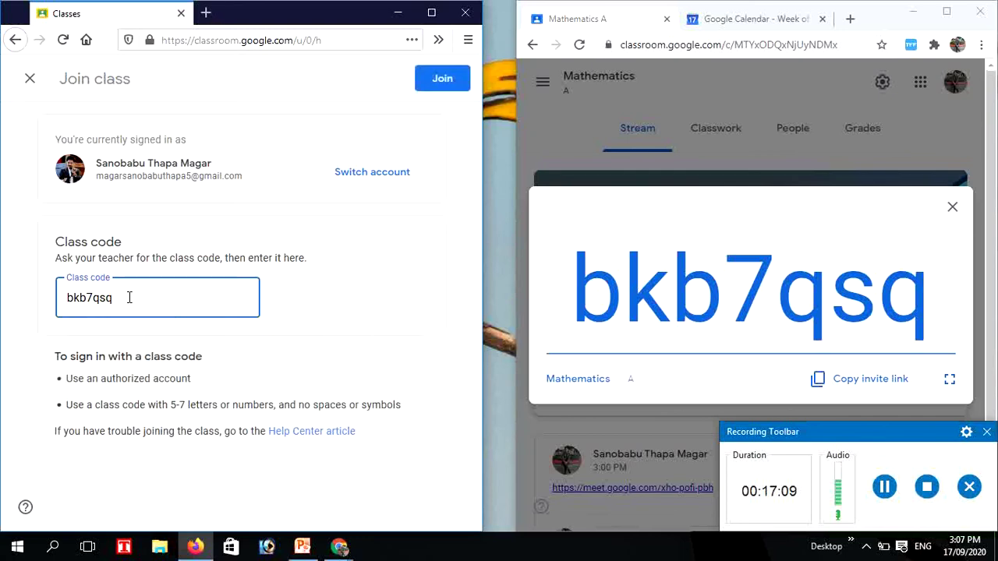